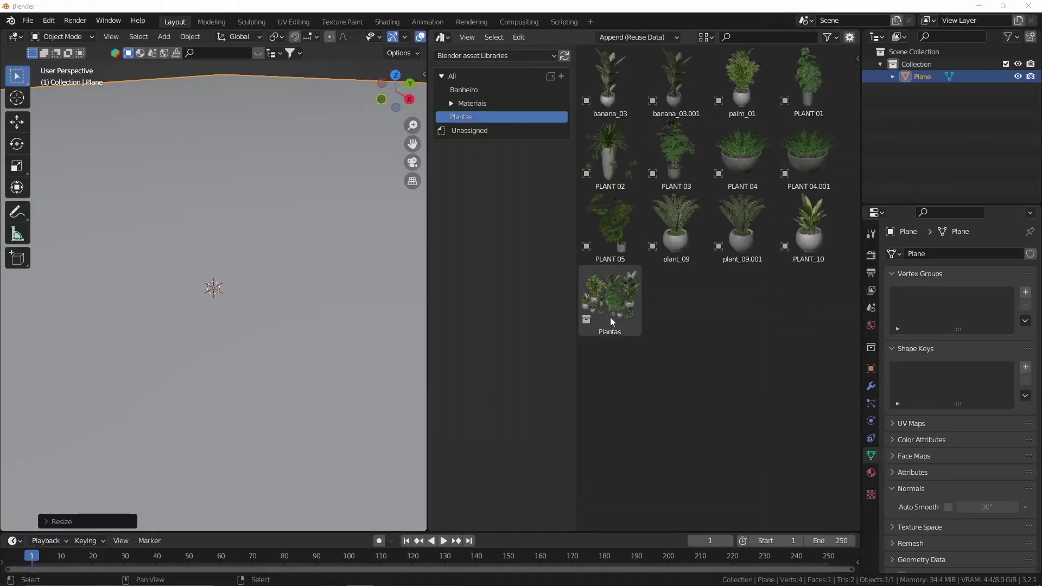
Drag PLANT 05, plant_09 and the Plantas collection from the library into the scene.
left_click_drag(610, 228, 216, 295)
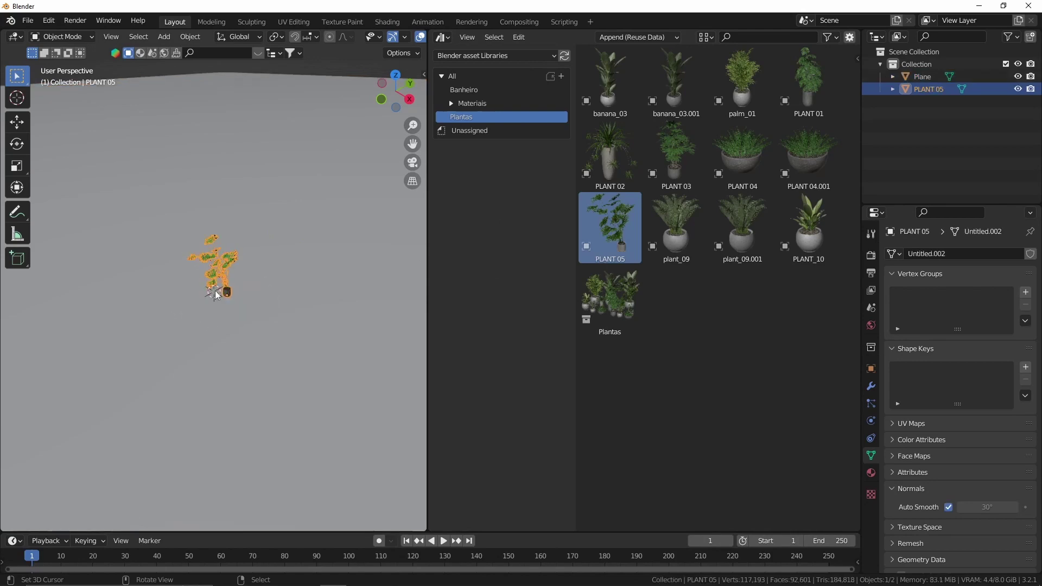
left_click_drag(676, 228, 261, 304)
left_click_drag(591, 315, 333, 379)
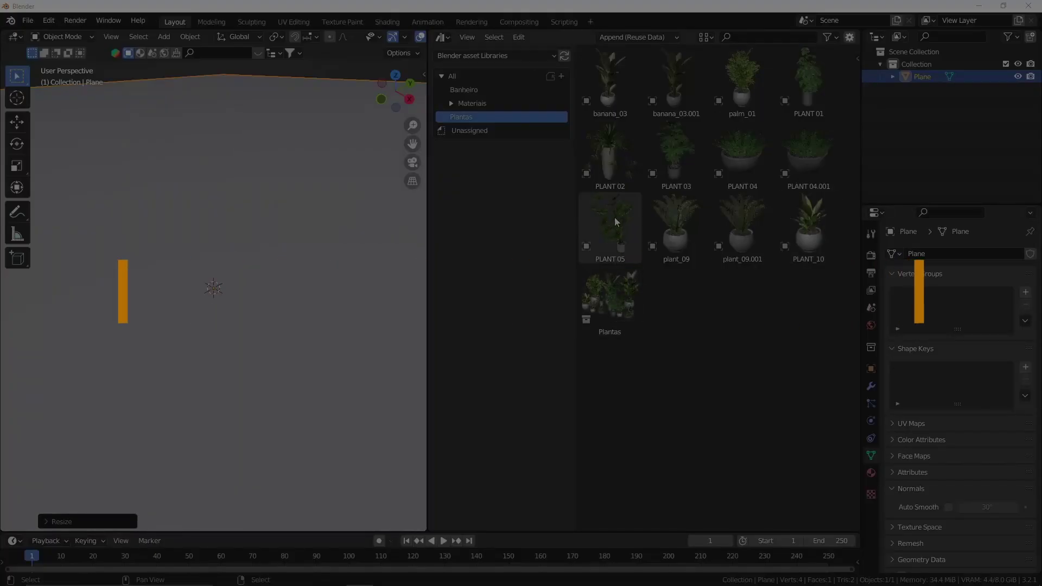
Place PLANT 05 and plant_09 in the empty scene, then make the right view an Asset Browser.
left_click_drag(616, 222, 278, 390)
left_click_drag(676, 228, 342, 334)
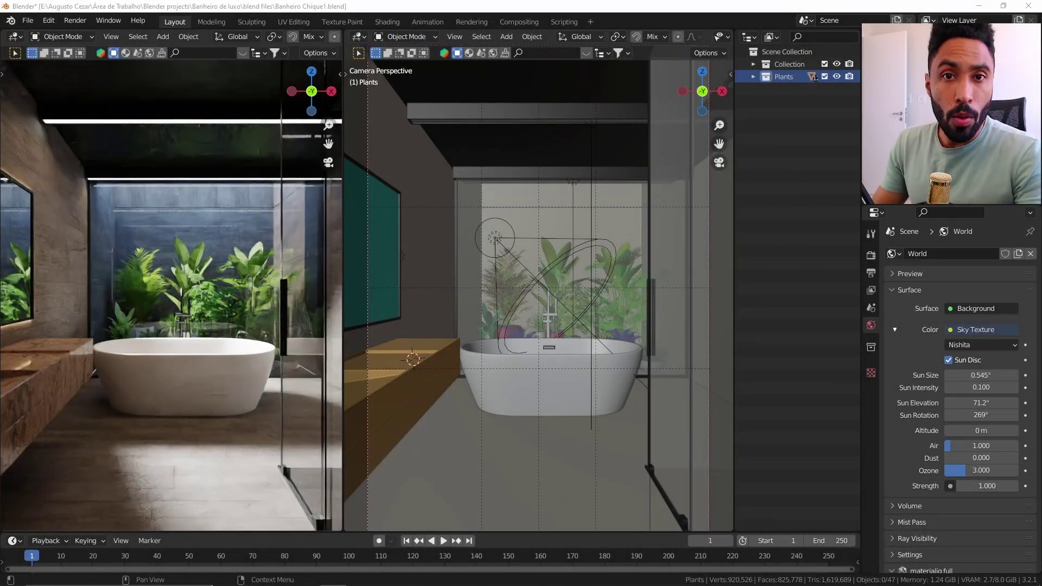
left_click(363, 38)
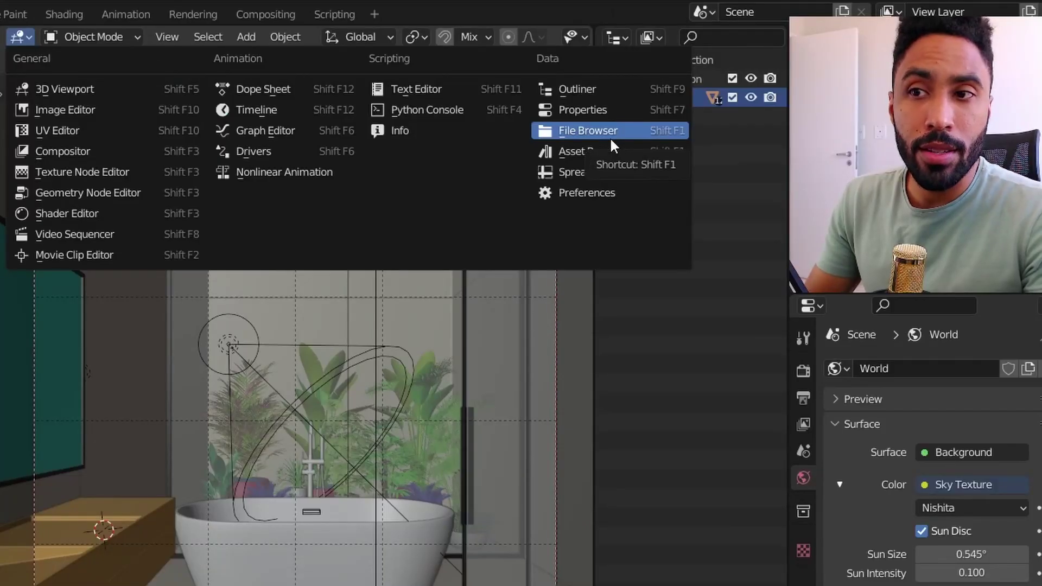
left_click(601, 151)
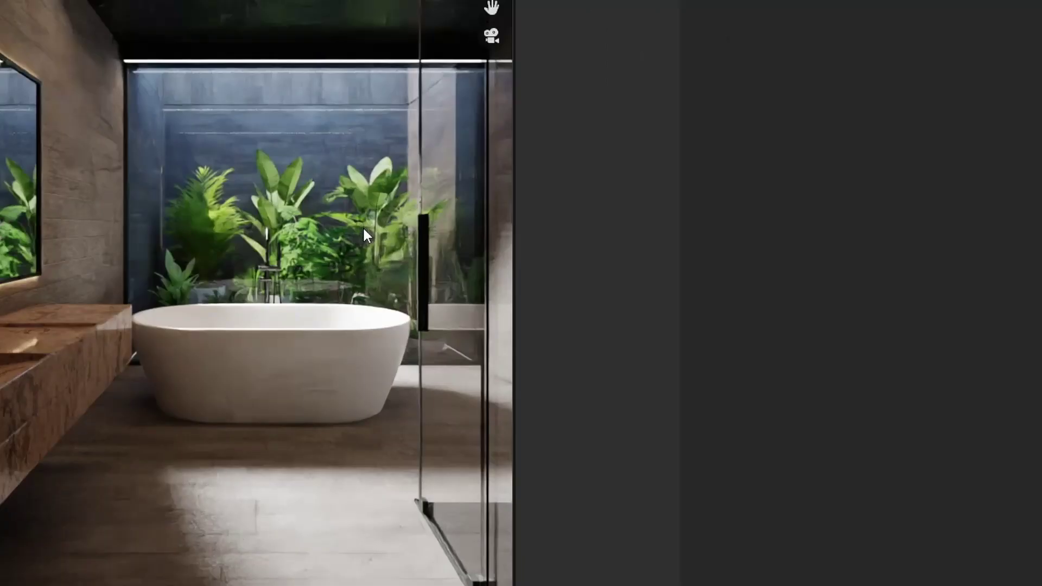
In top view with X-ray on, box-select all the plant objects.
key("KP_7")
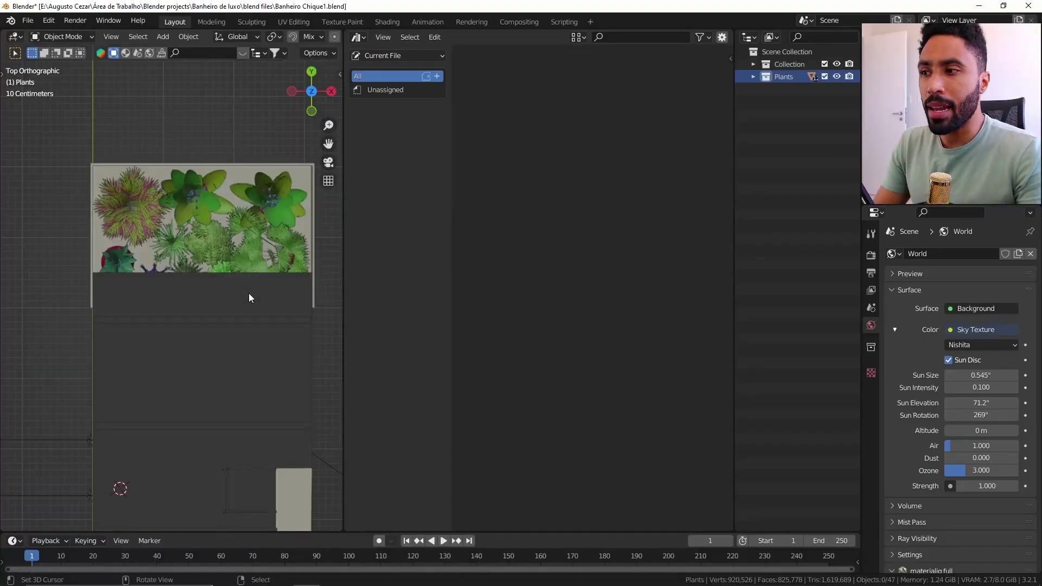
key("shift+z")
left_click_drag(70, 198, 269, 316)
middle_click_drag(269, 316, 332, 244)
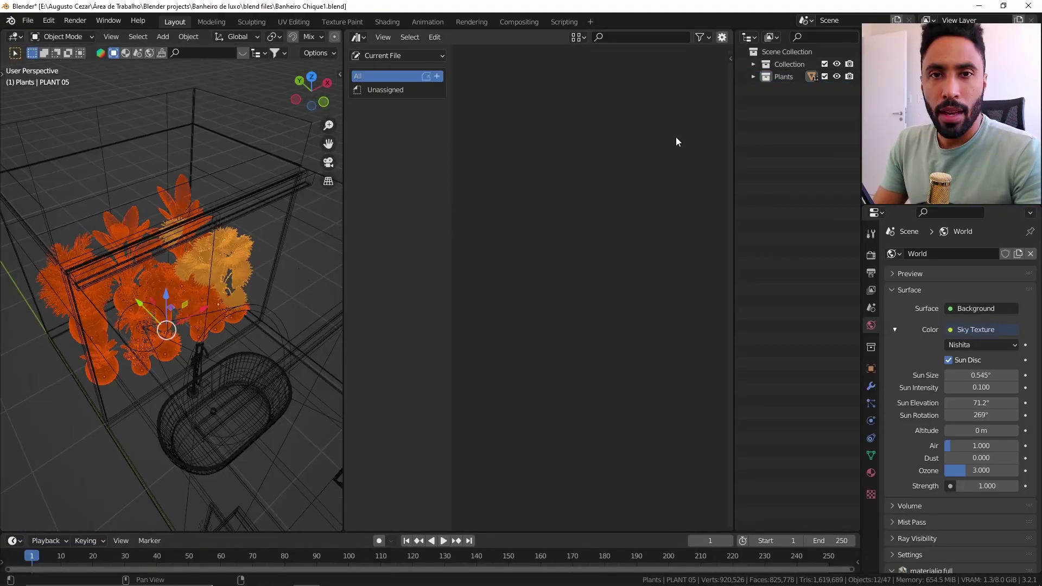
left_click(754, 76)
right_click(783, 194)
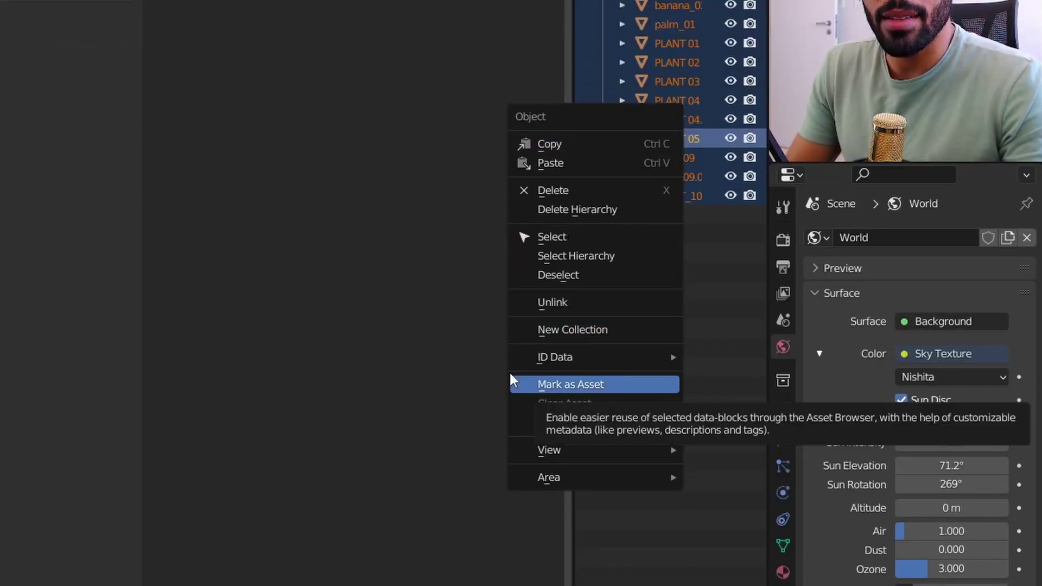
left_click(542, 384)
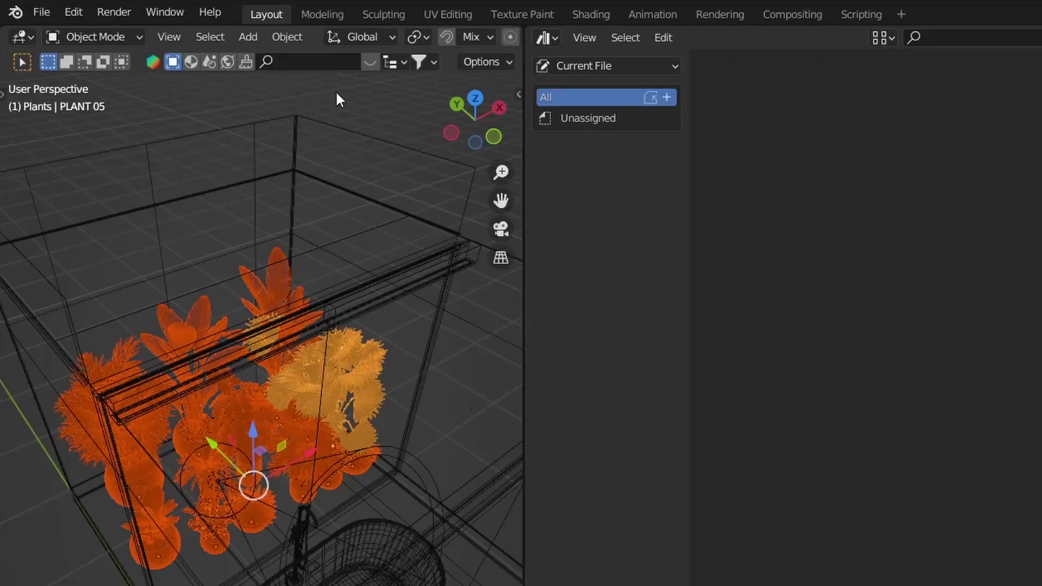
Mark the selected plants as assets via Object > Asset and select the twelve new thumbnails.
left_click(276, 37)
mouse_move(339, 291)
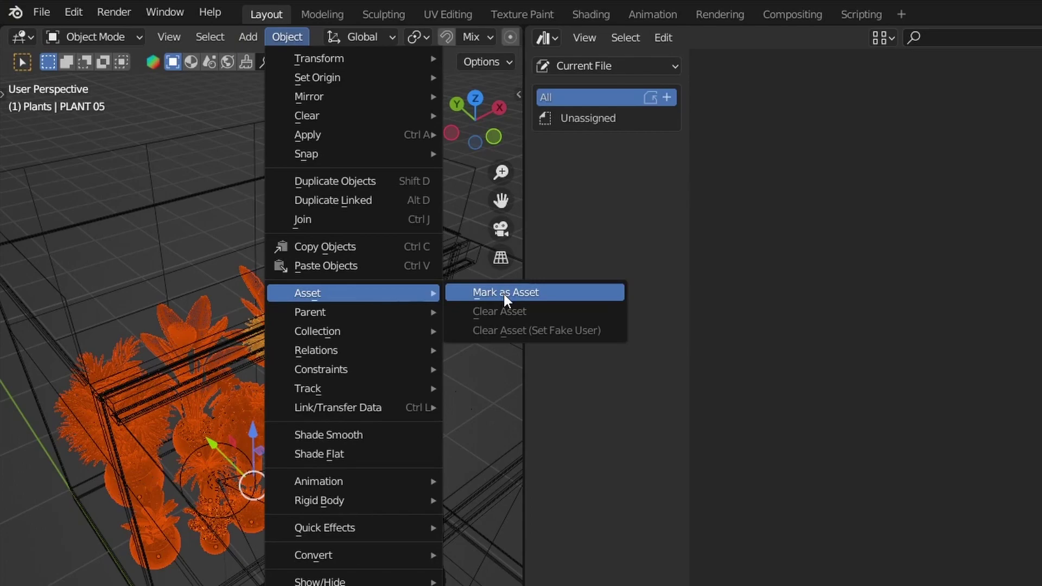
left_click(505, 293)
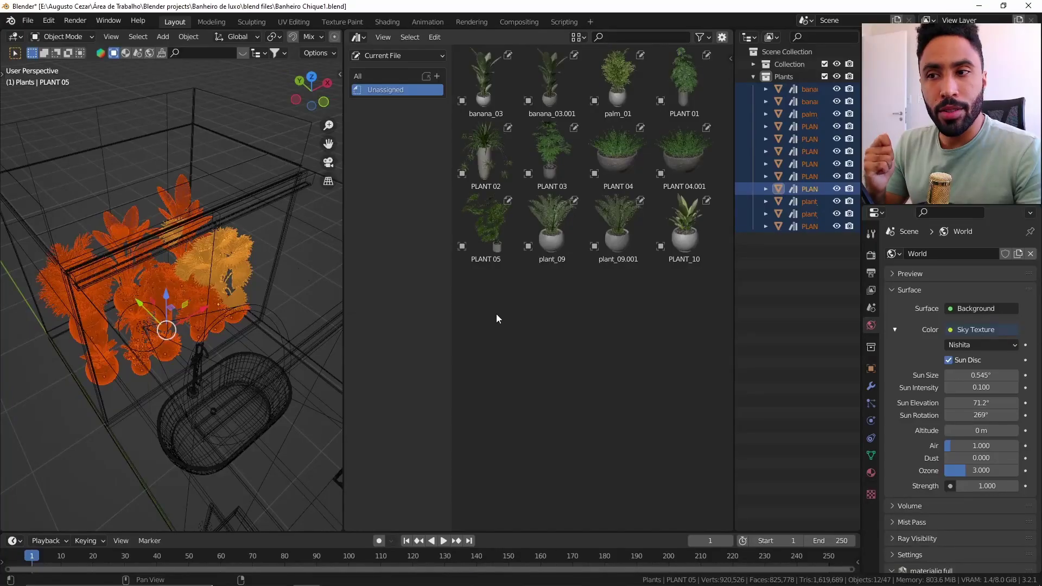
left_click_drag(491, 300, 700, 52)
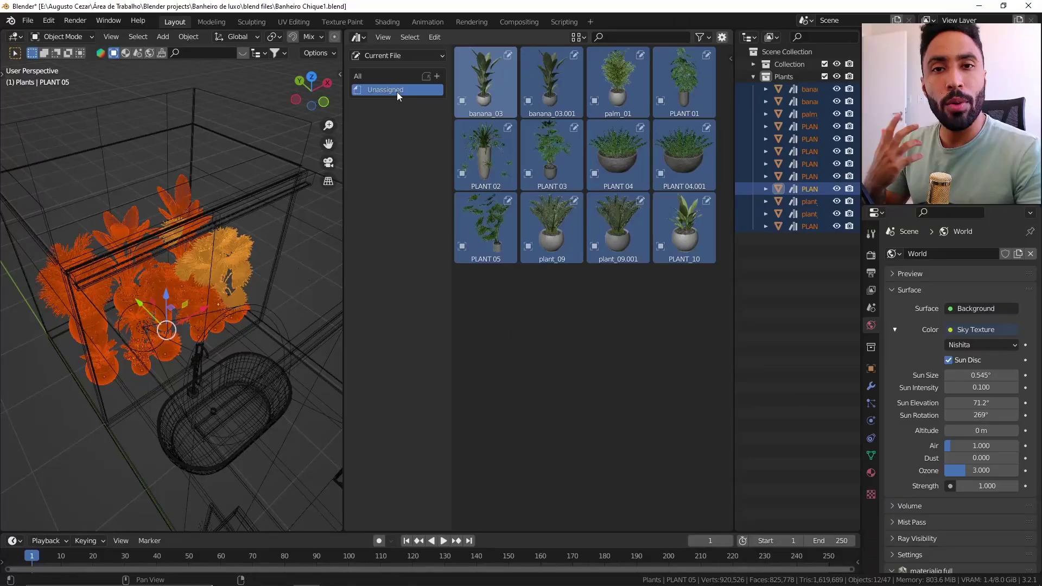
Add a catalog named 'Plants' and drag all twelve unassigned plant assets into it.
left_click(436, 76)
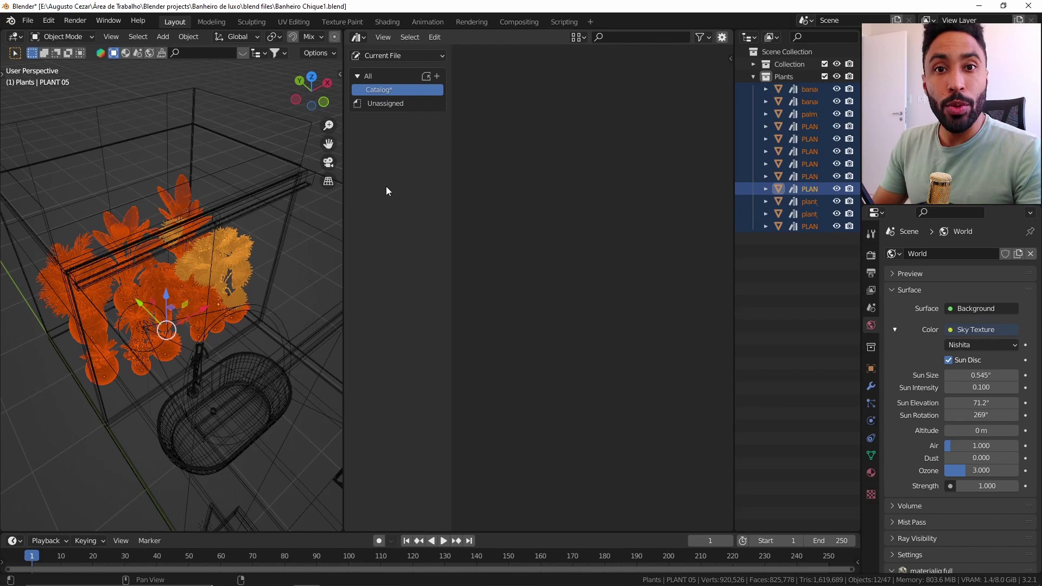
double_click(386, 89)
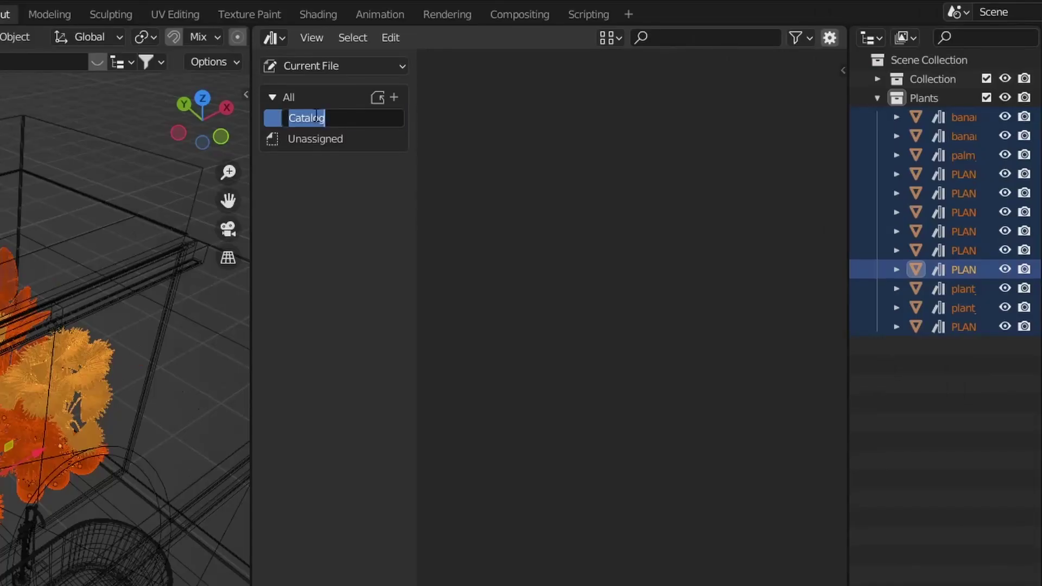
type("P")
type("lants")
key("Return")
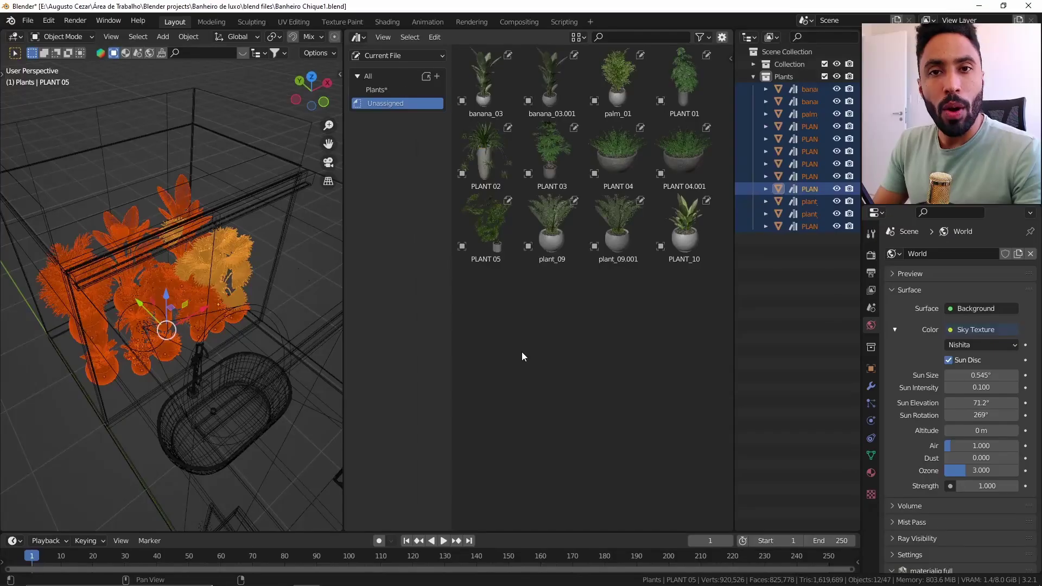
left_click_drag(478, 341, 679, 67)
left_click_drag(479, 95, 385, 85)
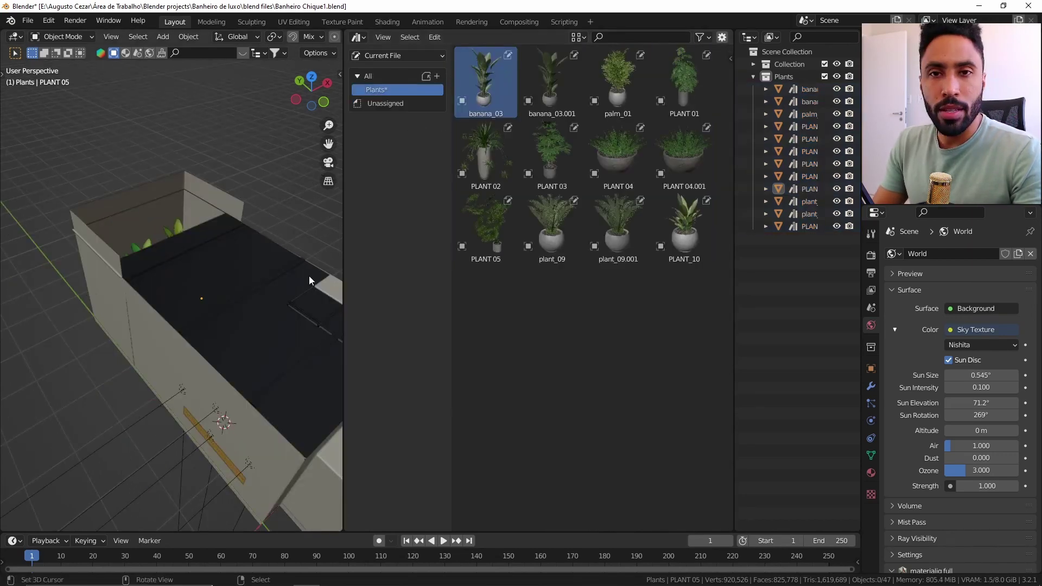
left_click_drag(562, 156, 223, 268)
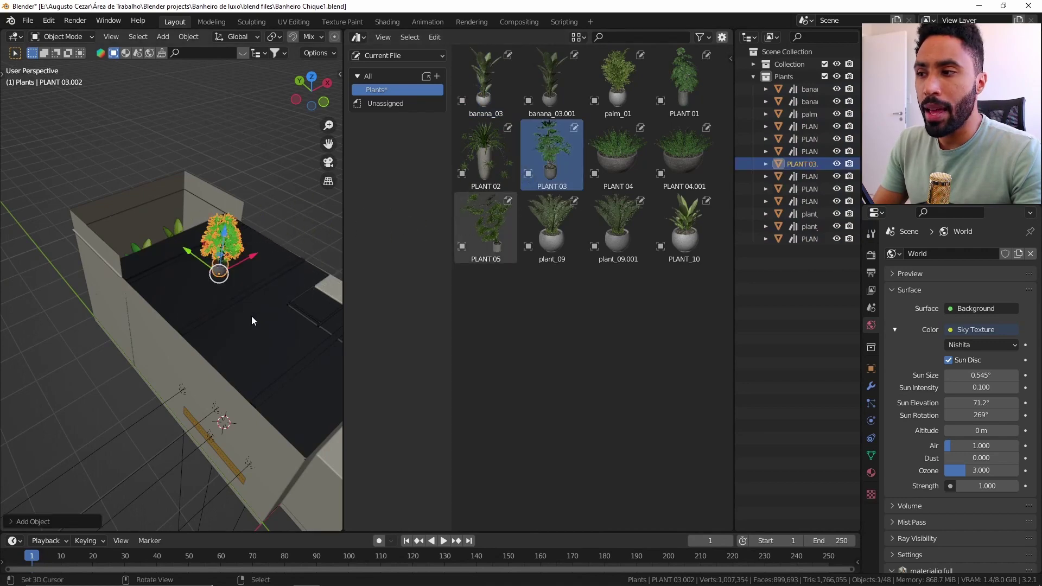
scroll(260, 295, "up", 3)
key("KP_Decimal")
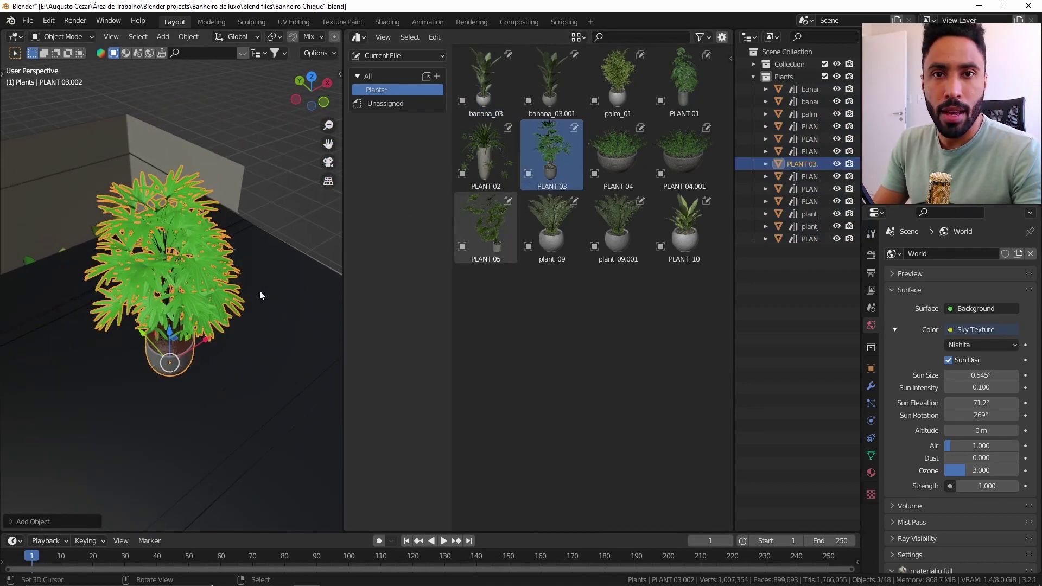
key("x")
left_click(260, 291)
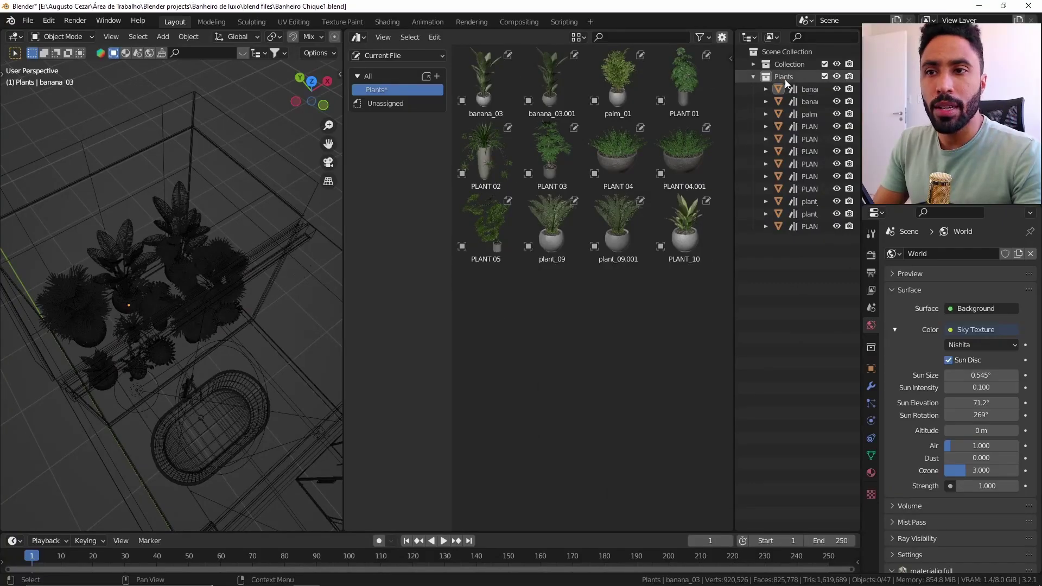
Mark the Plants collection as an asset and move it into the Plants catalog.
left_click(650, 100)
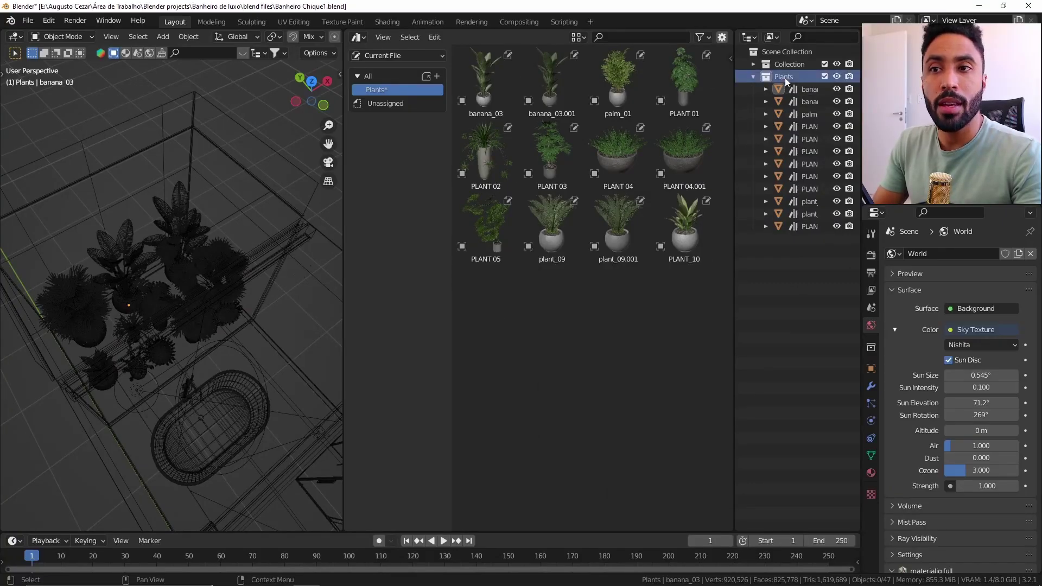
right_click(763, 77)
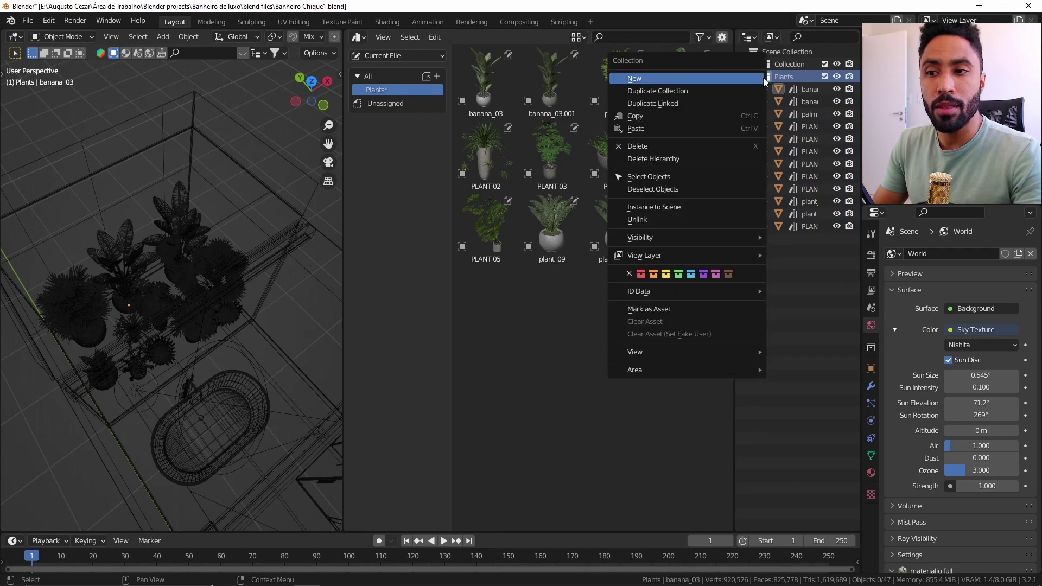
left_click(674, 308)
left_click(405, 106)
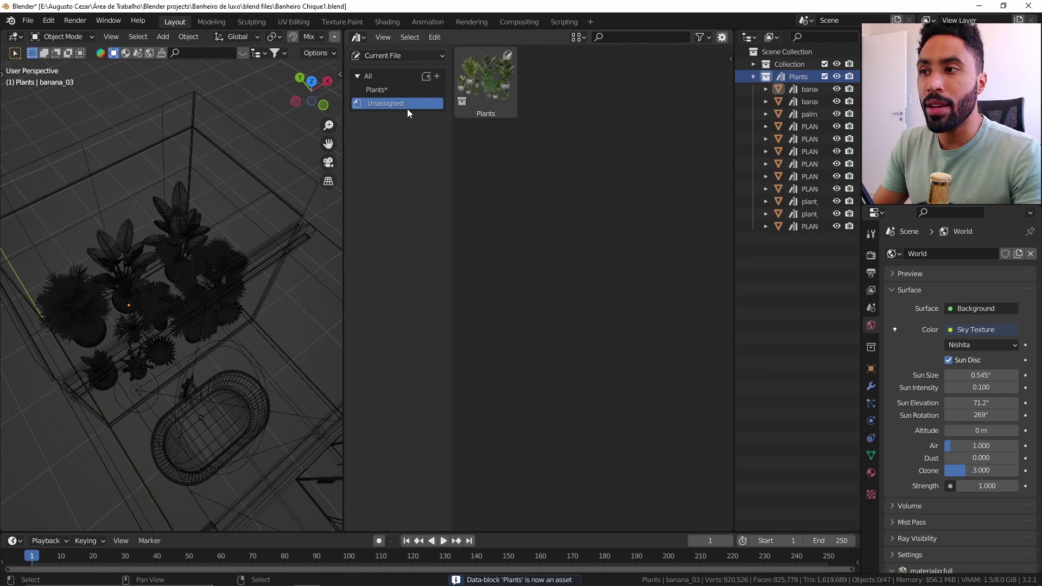
left_click(487, 87)
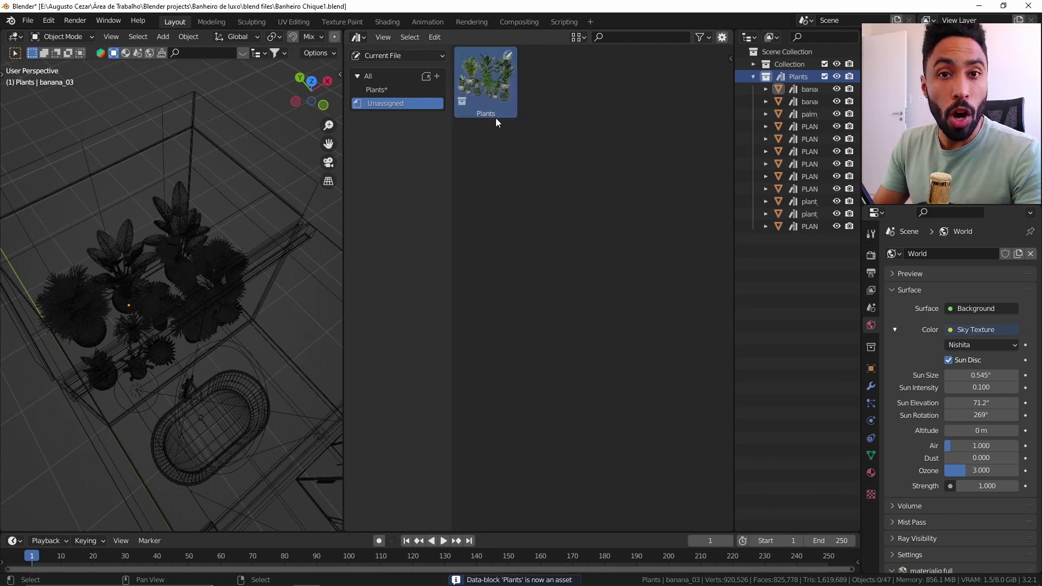
left_click_drag(496, 111, 389, 87)
left_click(389, 88)
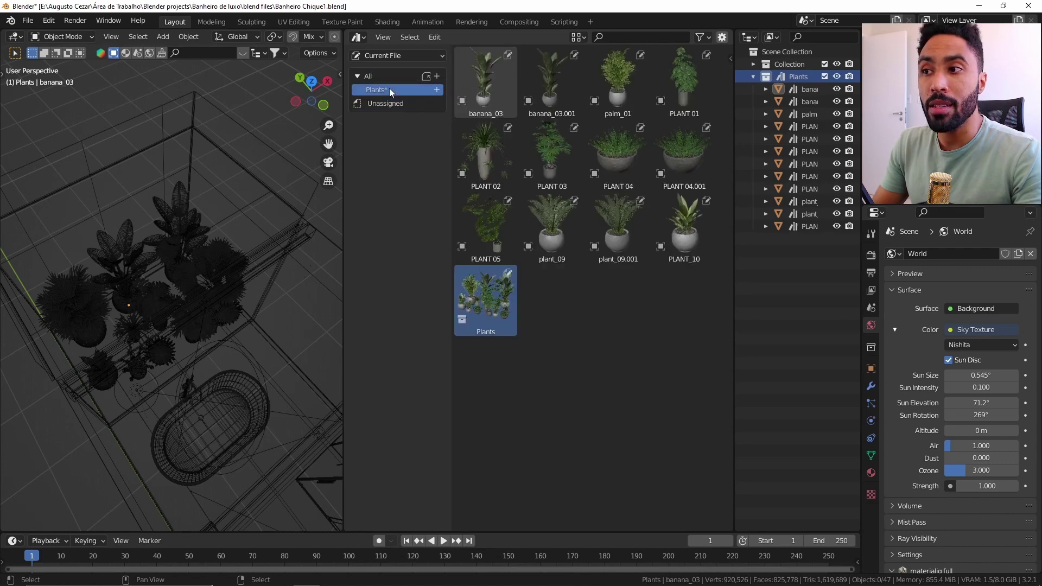
In solid shading, place a Plants collection instance in the scene and frame it.
key("z")
key("z")
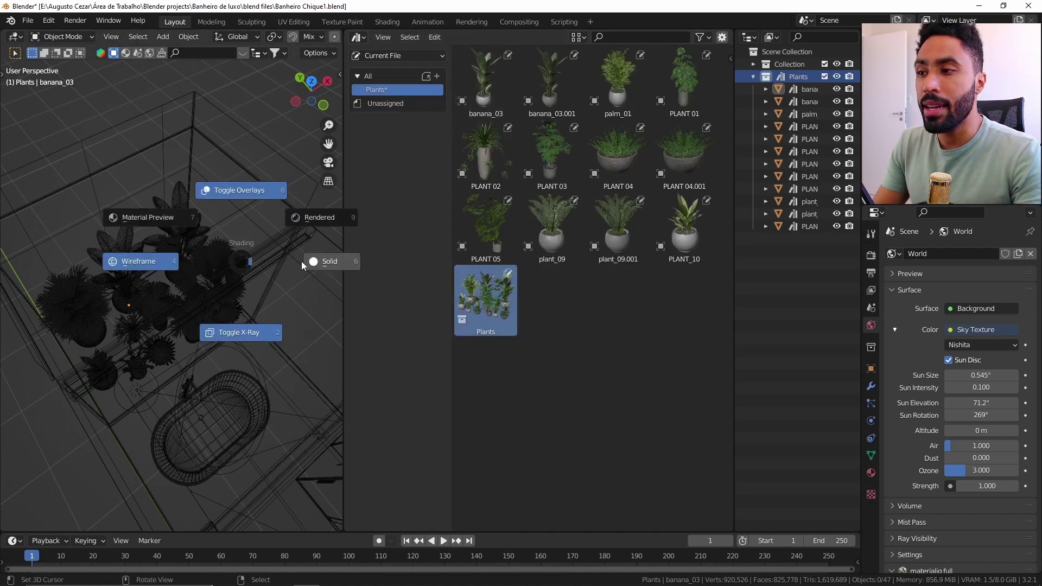
left_click(302, 262)
left_click_drag(485, 304, 179, 298)
middle_click_drag(179, 298, 277, 274, "shift")
key("KP_Decimal")
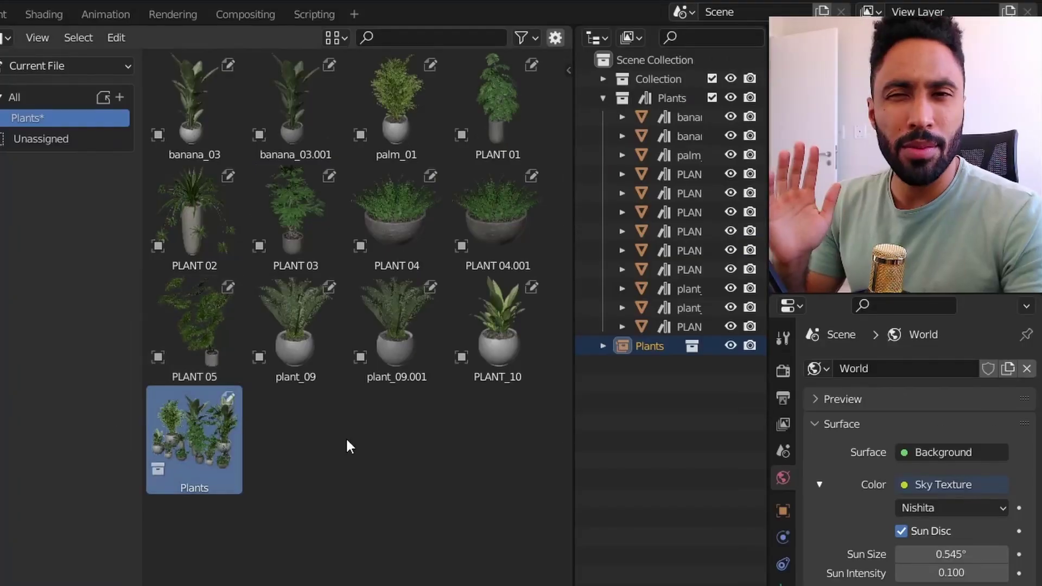
Expand the Plants collection, apply Make Instances Real to the instance, and select PLANT 04.004.
left_click(754, 239)
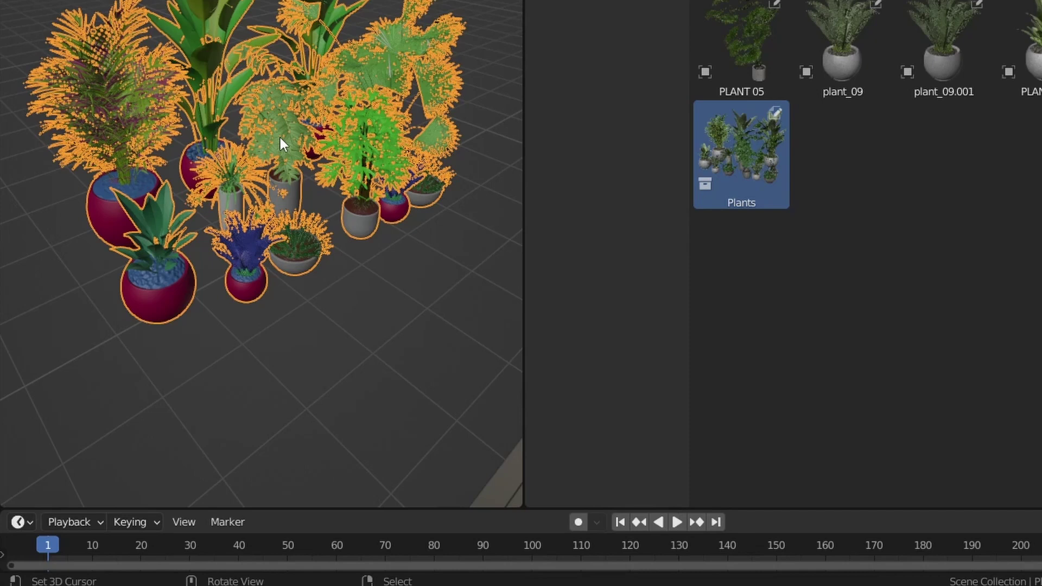
key("ctrl+a")
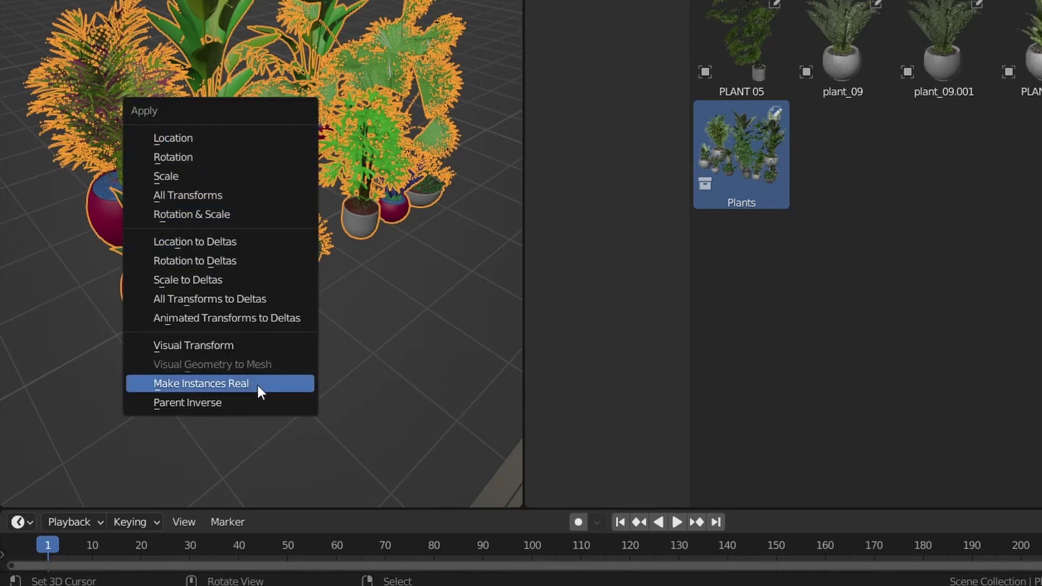
left_click(257, 384)
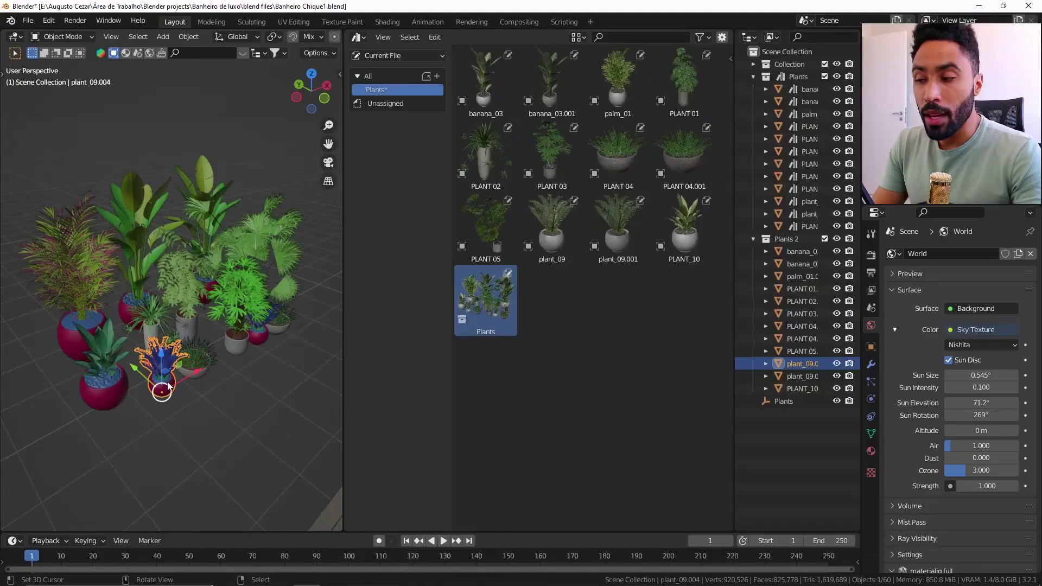
left_click(206, 365)
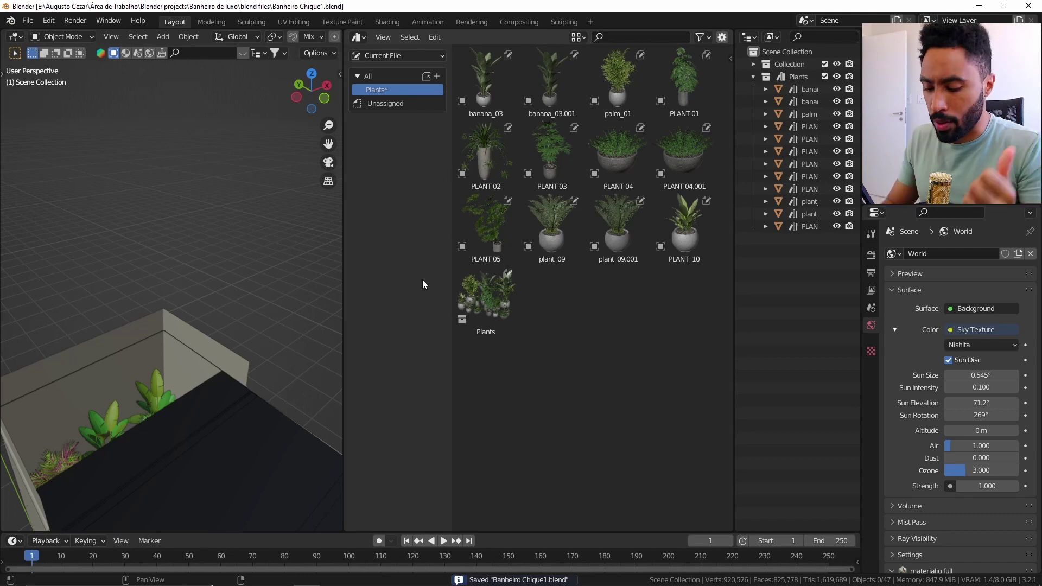
Launch a second Blender session by searching 'blender' in the Windows search.
key("super")
type("blender")
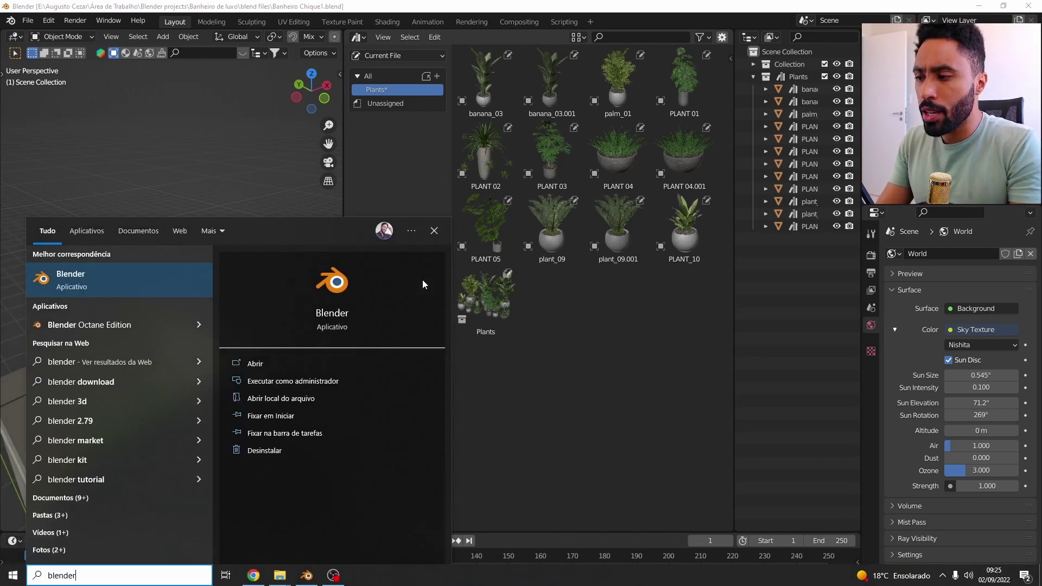
key("Return")
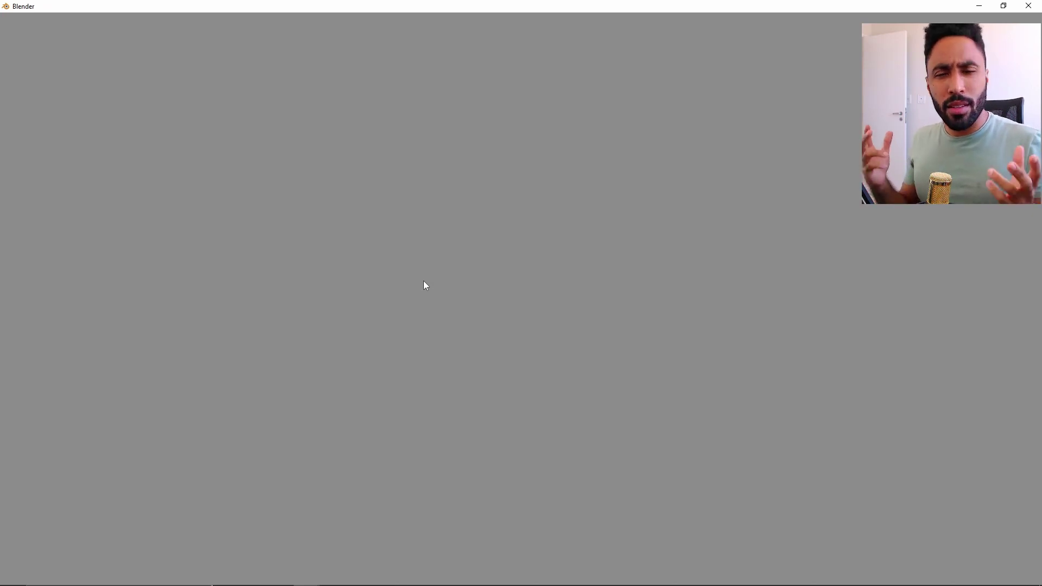
Switch between the two Blender windows and view the bathroom through the scene camera.
key("alt+Tab")
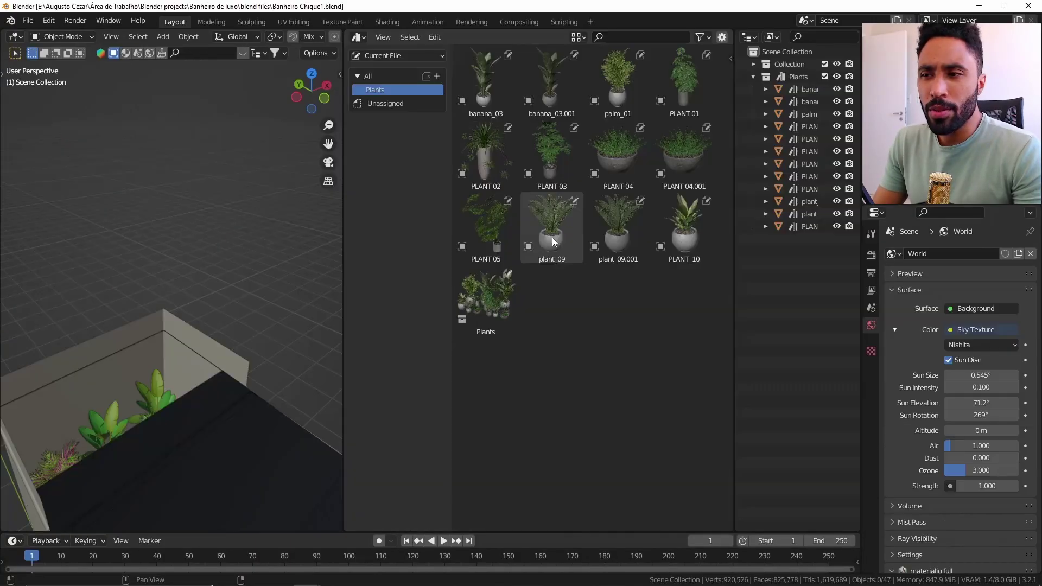
left_click_drag(491, 372, 622, 373)
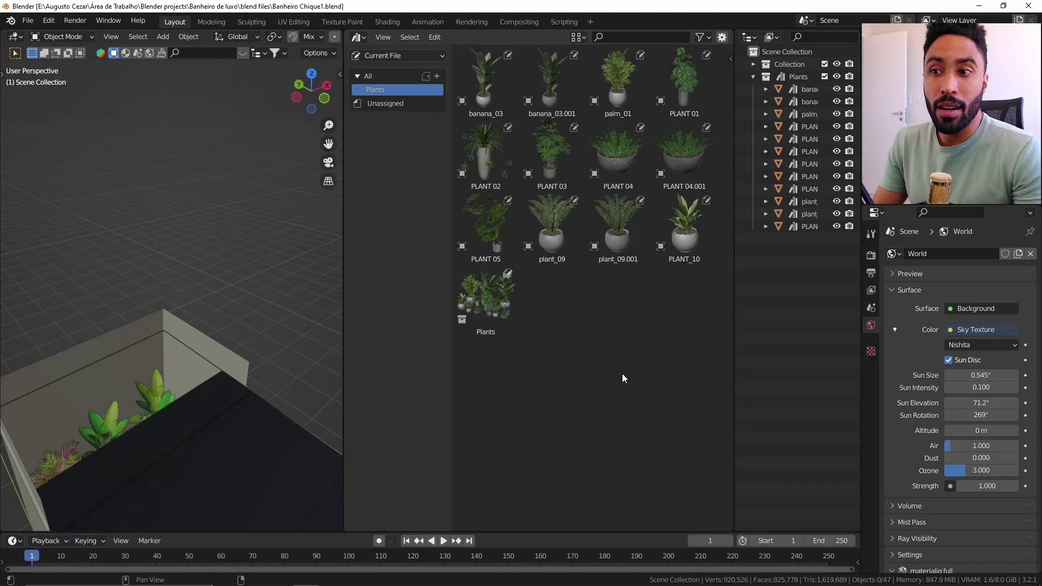
key("alt+Tab")
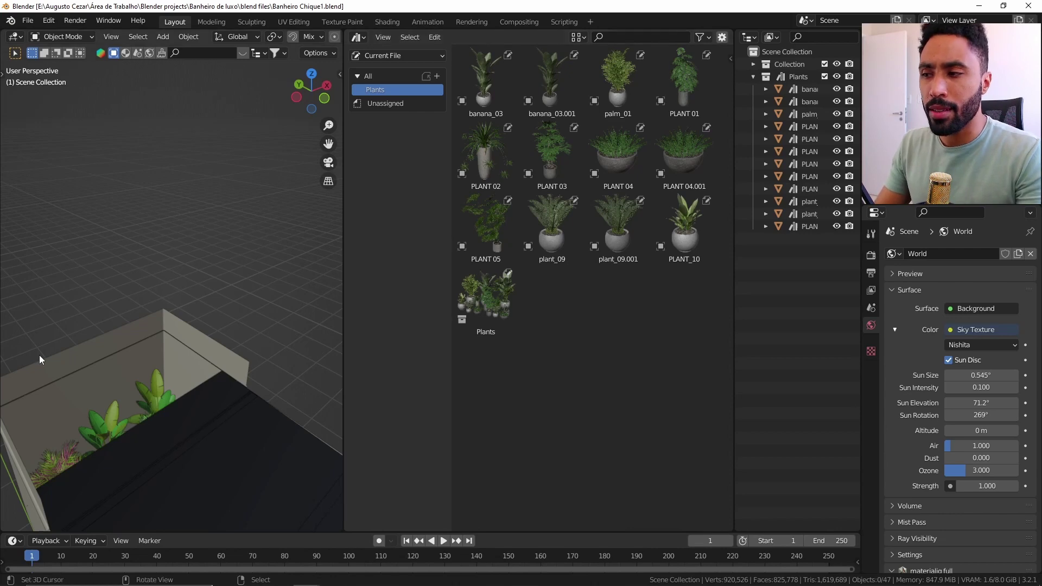
key("KP_0")
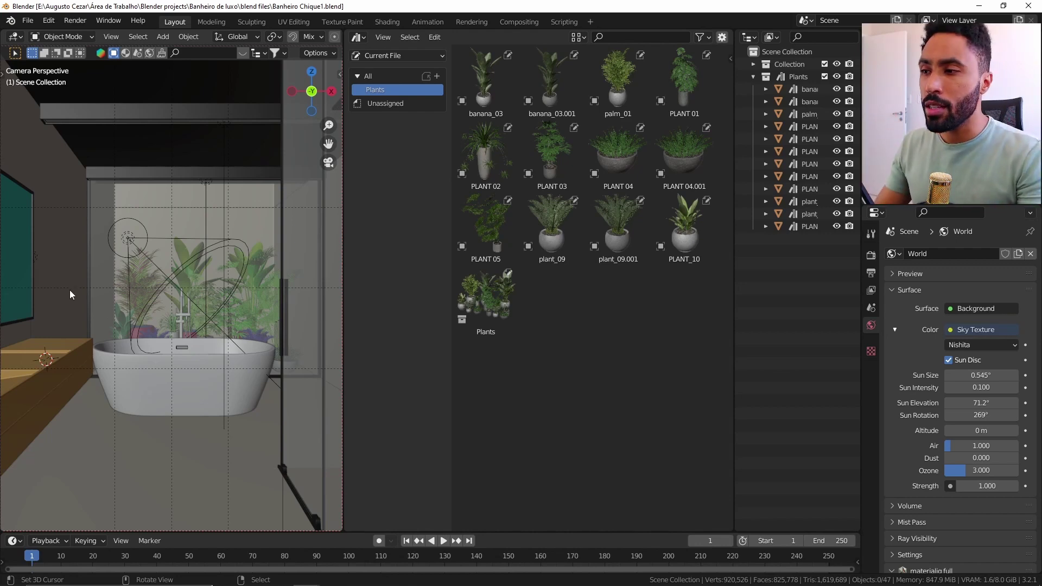
Copy the project's blend files folder path from Save As and open Preferences > File Paths.
key("ctrl+shift+s")
left_click(532, 132)
key("ctrl+c")
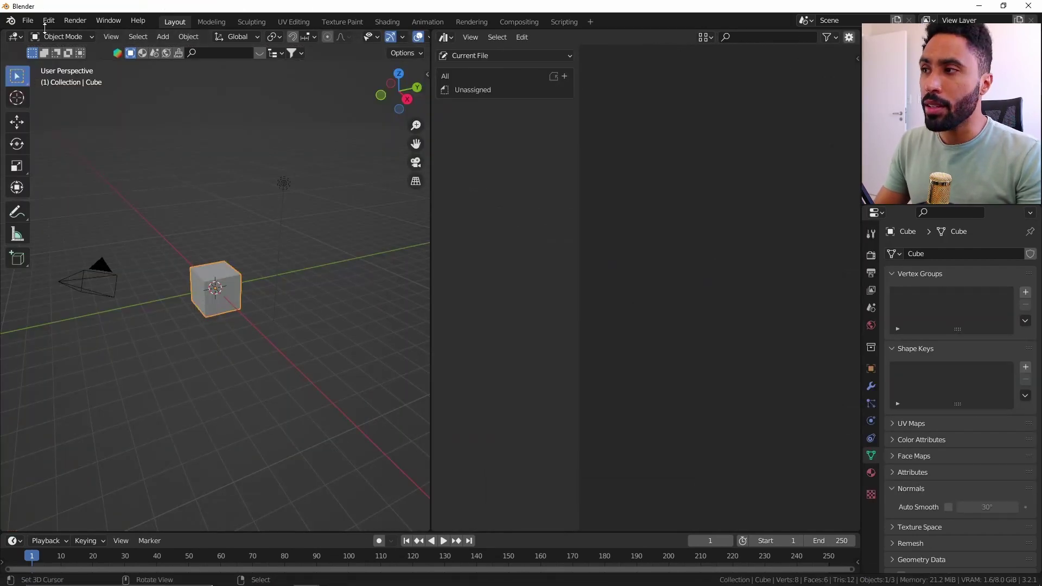
left_click(47, 22)
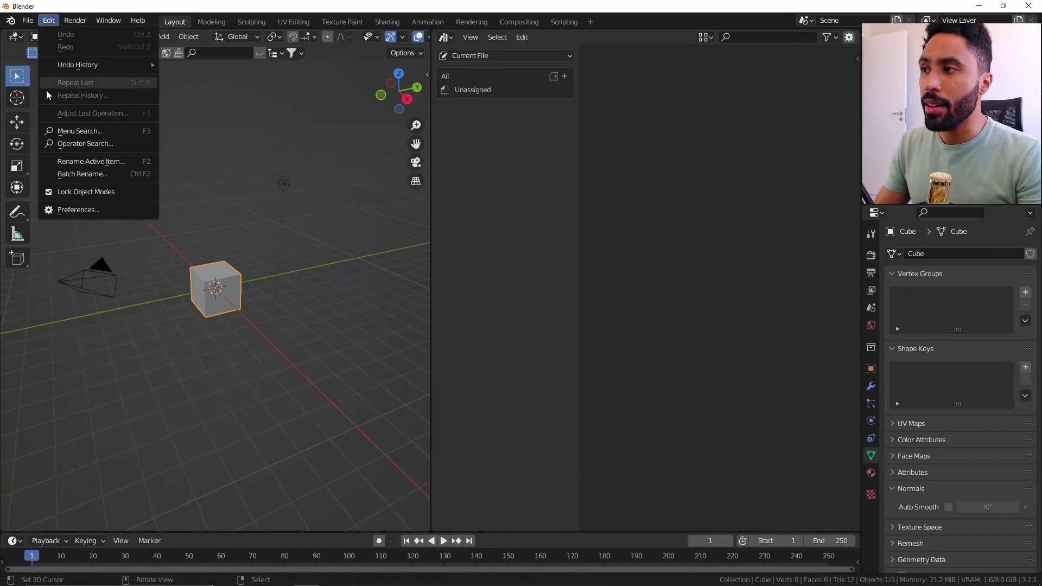
left_click(81, 214)
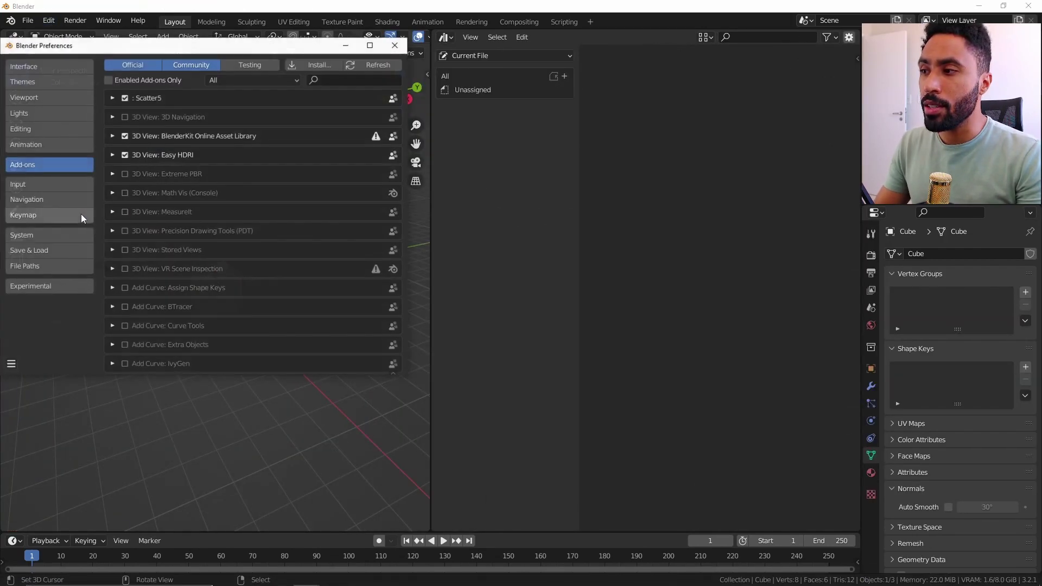
left_click(47, 267)
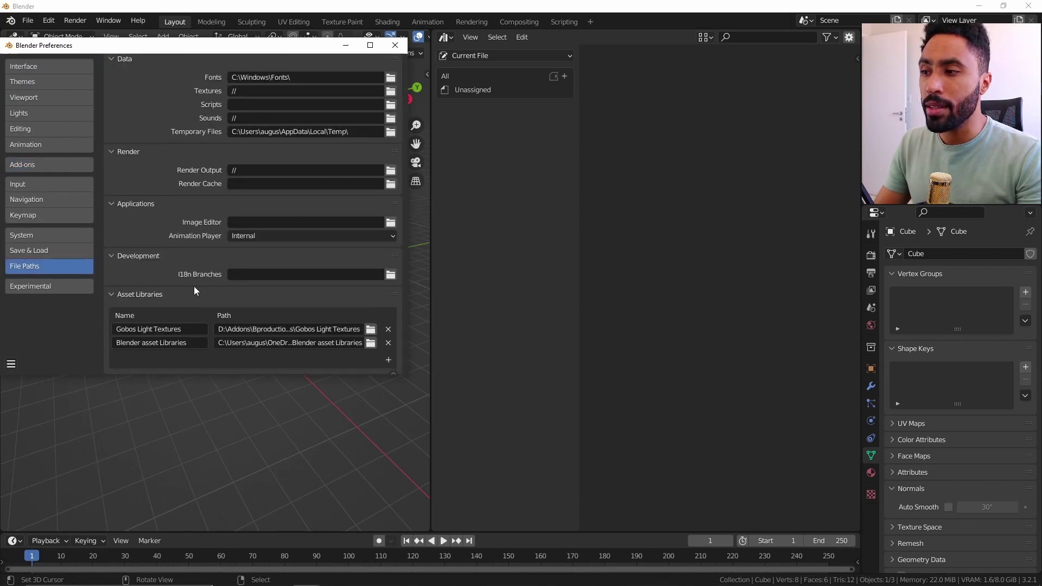
Add a 'blend files' asset library pointing to the pasted folder path and close Preferences.
left_click(387, 359)
left_click(415, 49)
key("ctrl+v")
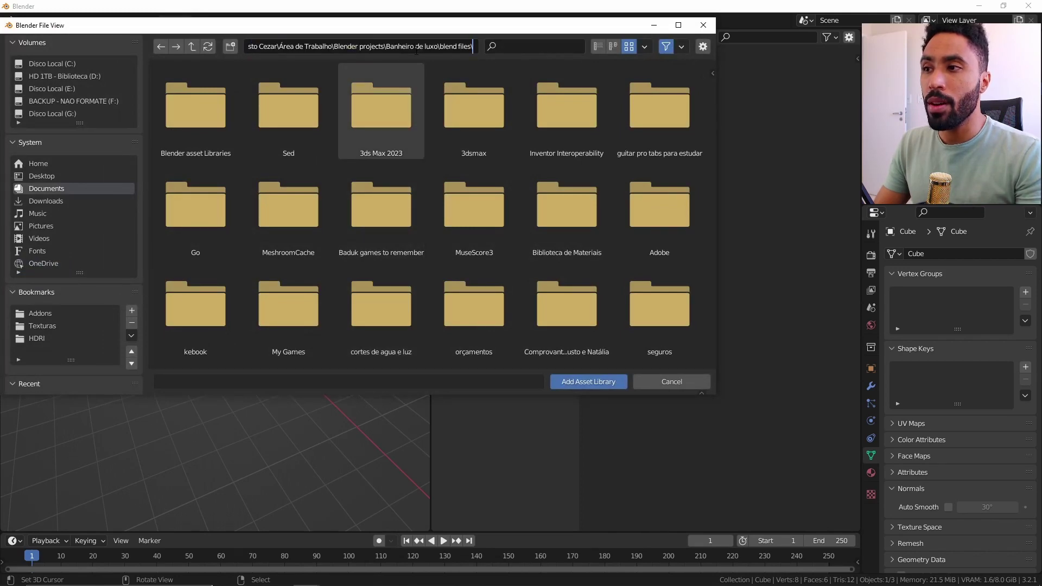
key("Return")
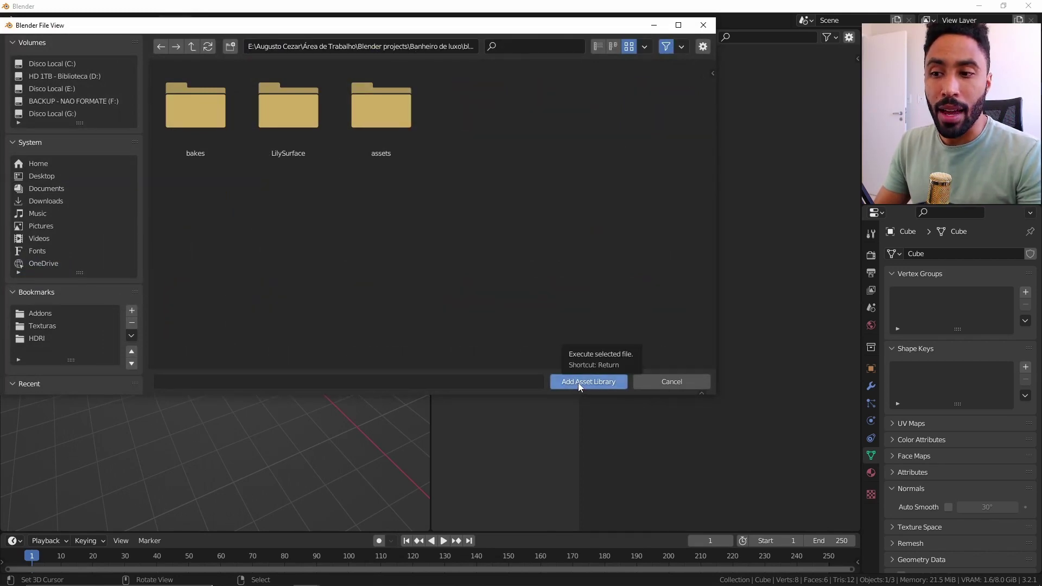
left_click(579, 383)
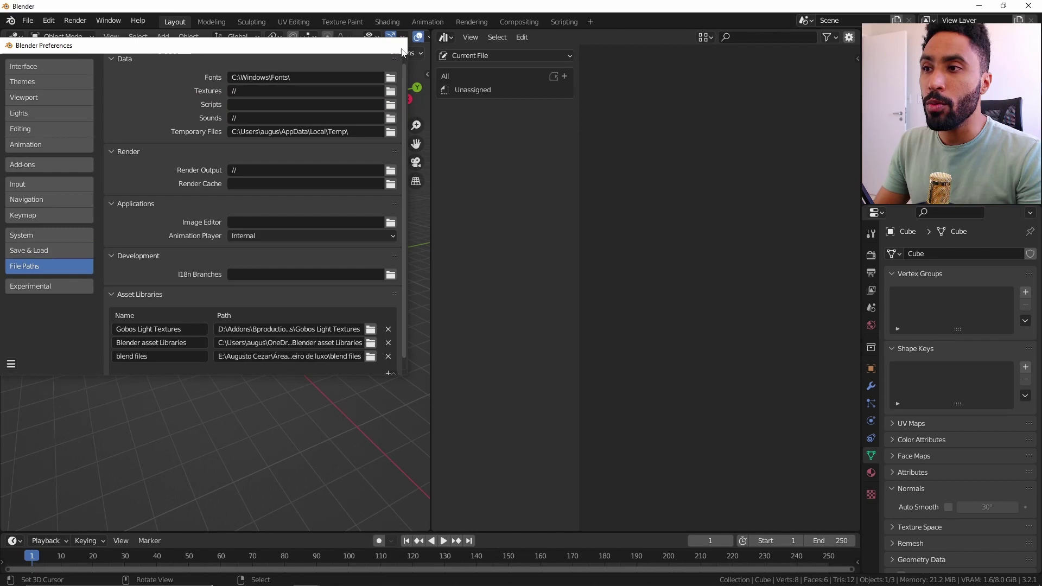
left_click(395, 45)
left_click(506, 54)
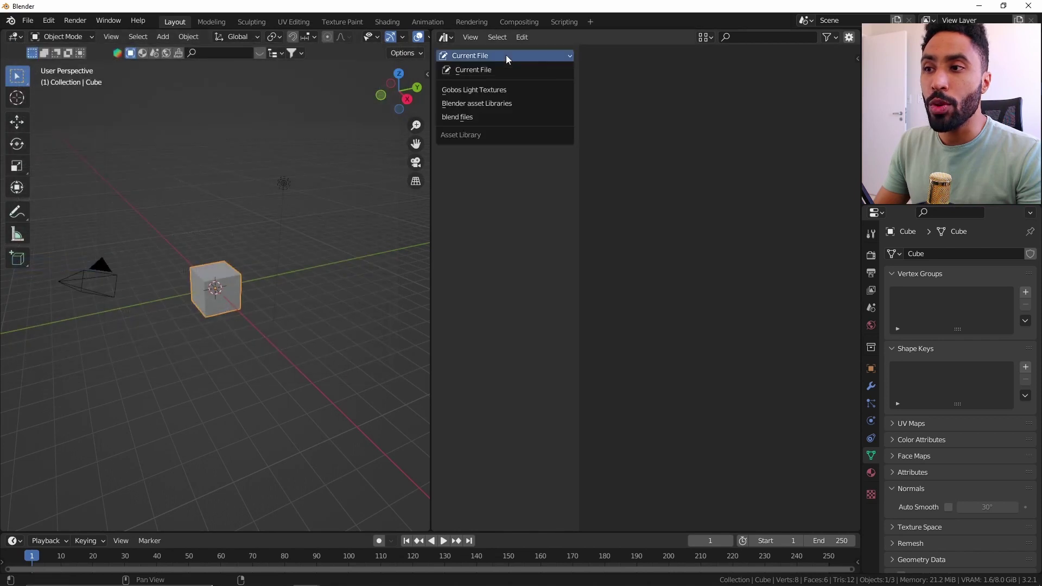
From the blend files library's Plants catalog, drag PLANT_10 and the Plants collection into the scene.
left_click(466, 117)
left_click(480, 90)
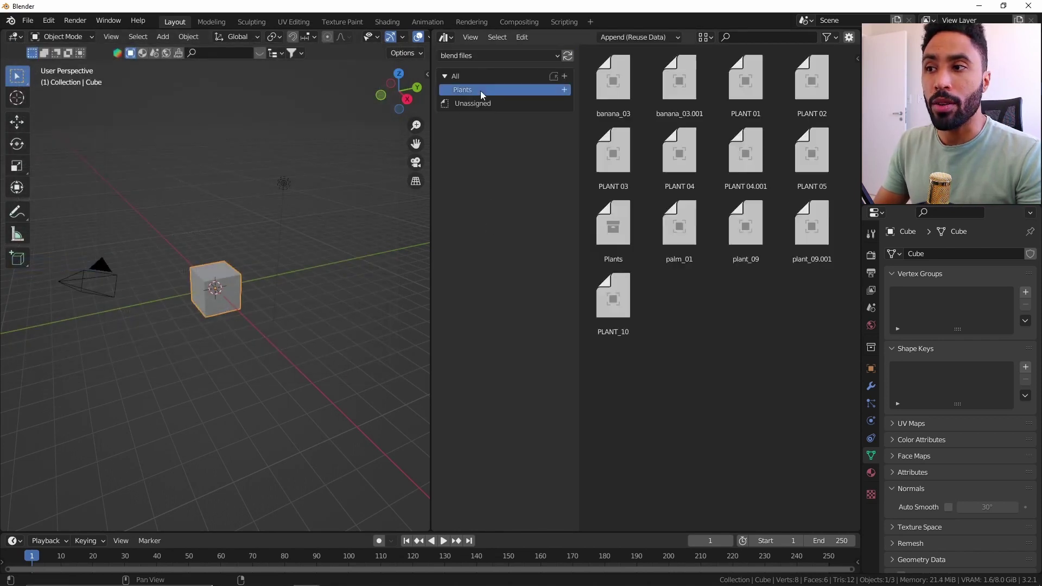
left_click_drag(616, 373, 729, 403)
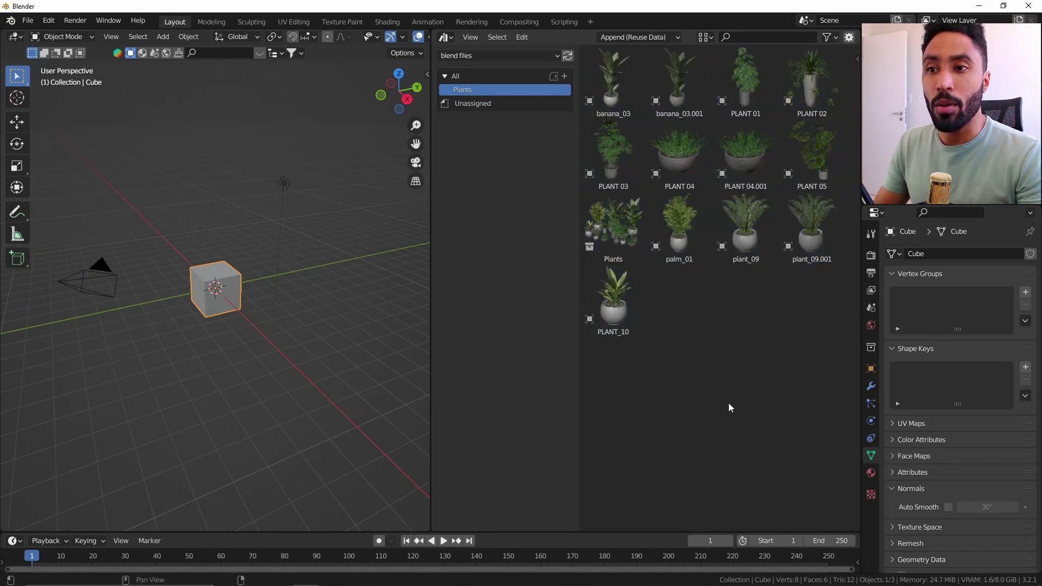
left_click_drag(621, 304, 305, 325)
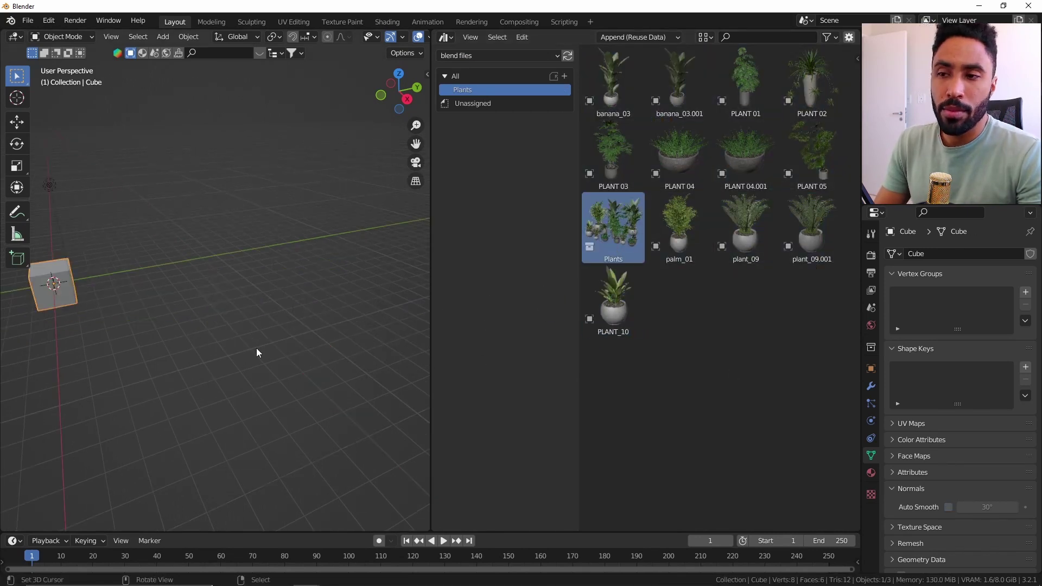
left_click_drag(607, 237, 229, 272)
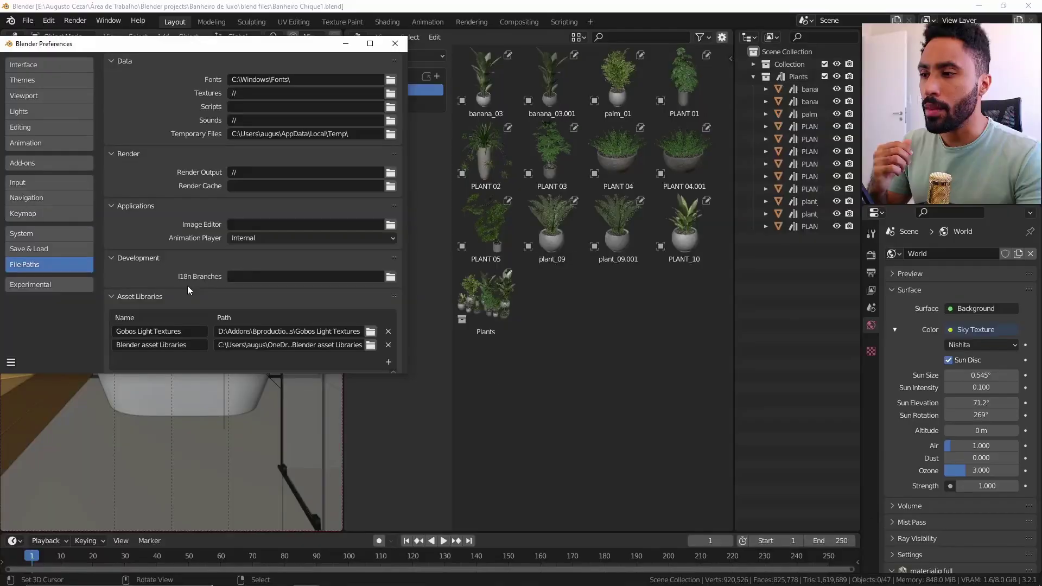
Browse to the Blender asset Libraries folder from Preferences, select its path, and open it in Explorer.
left_click(370, 345)
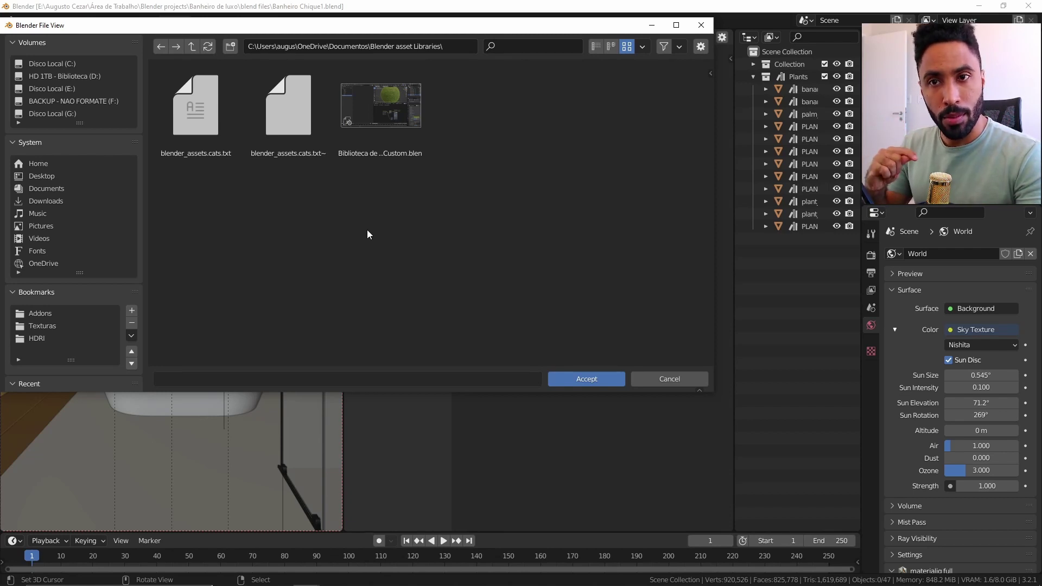
key("ctrl+l")
key("alt+Tab")
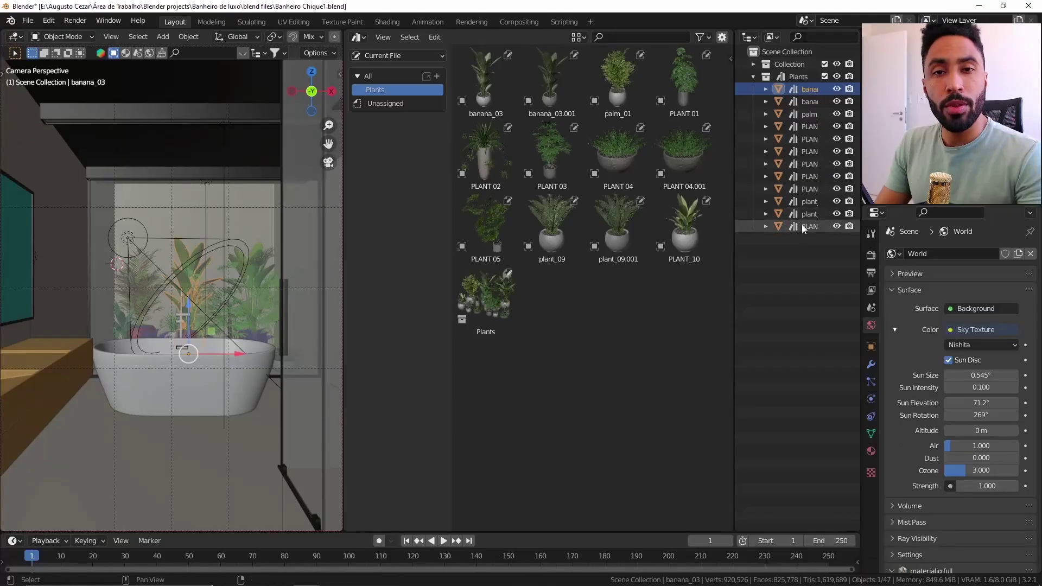
Copy the Plants collection's plant objects and paste them into the empty Blender file.
left_click(803, 226, "shift")
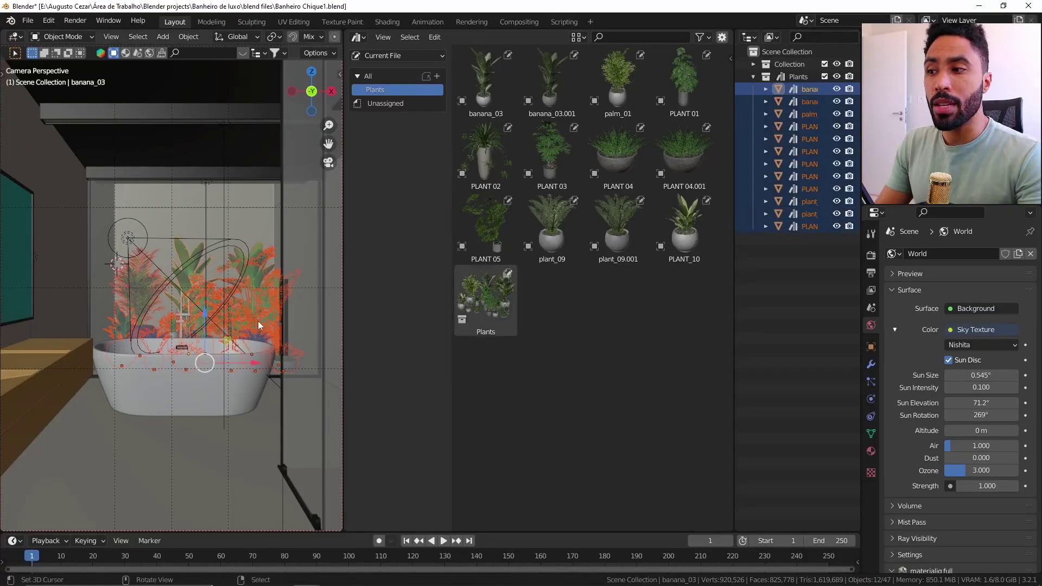
key("KP_Decimal")
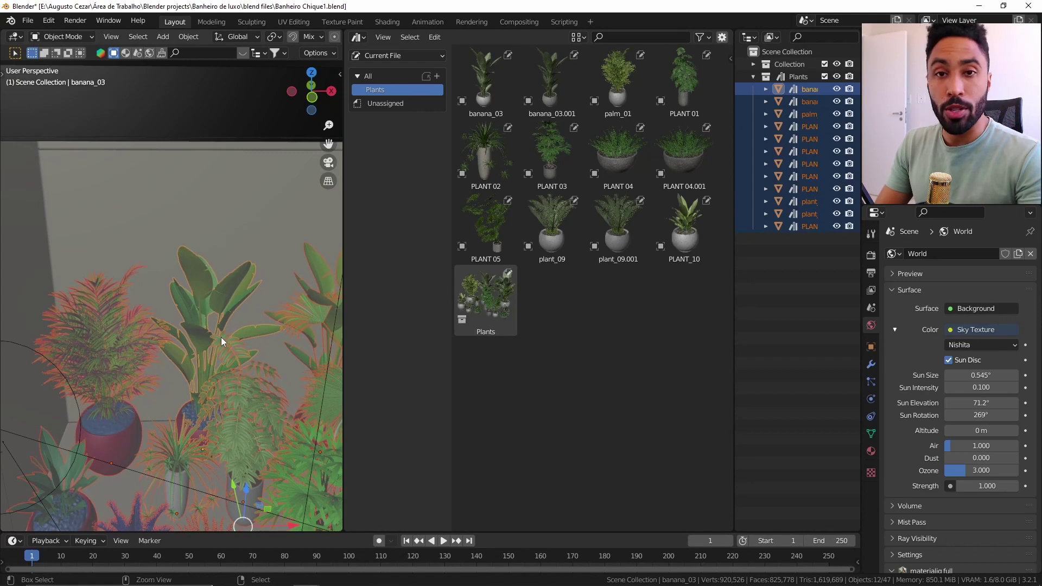
key("alt+Tab")
left_click(481, 257)
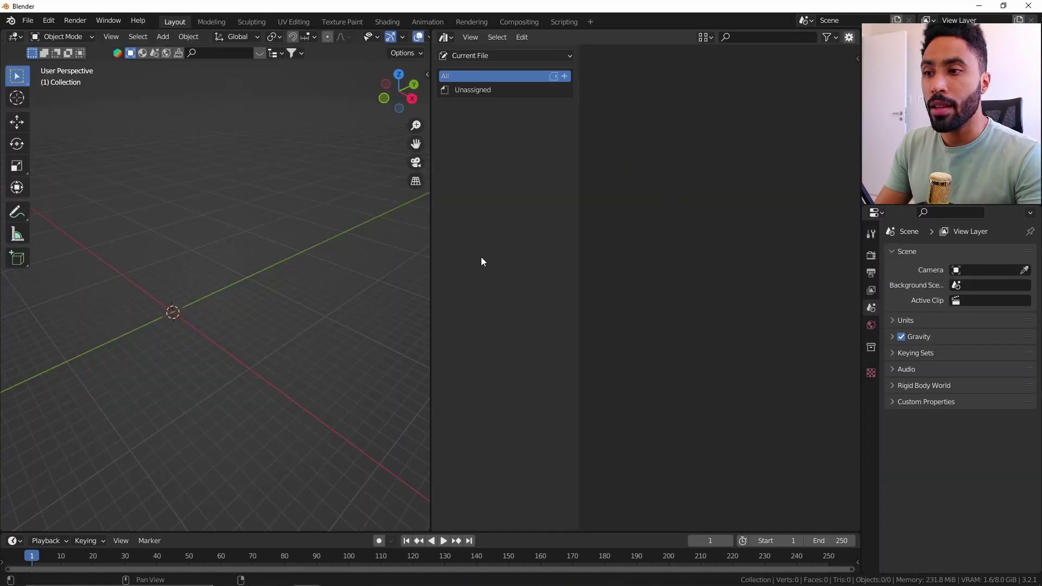
key("ctrl+v")
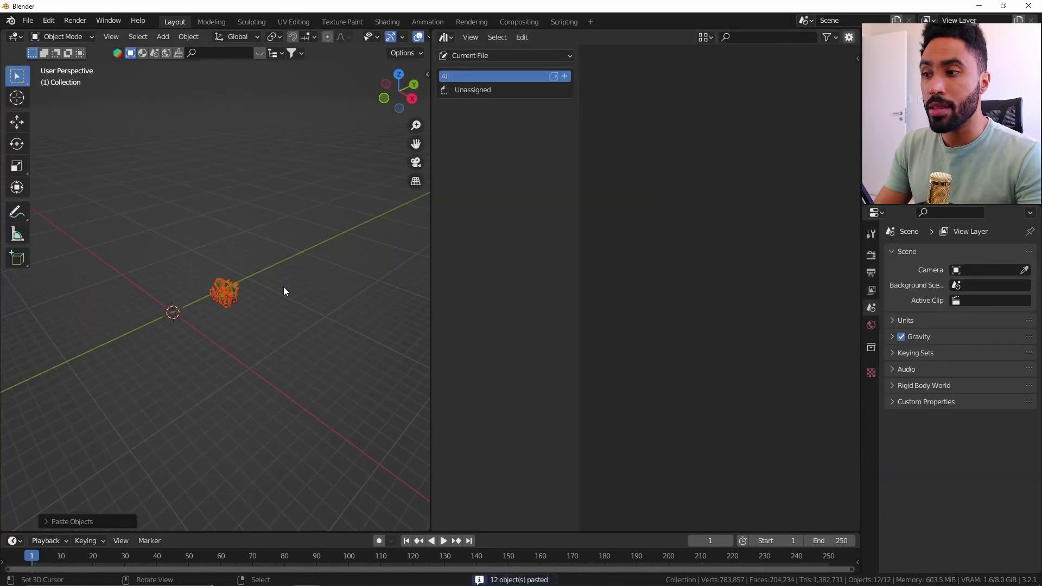
Frame the pasted plants in top view and move them just beside the origin.
key("KP_Decimal")
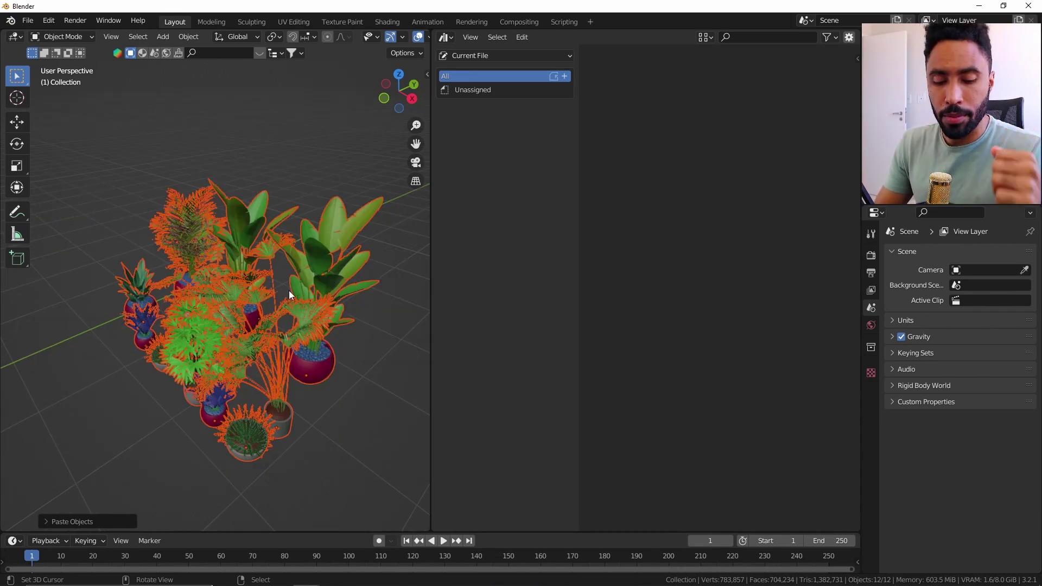
key("KP_7")
key("g")
left_click(243, 436)
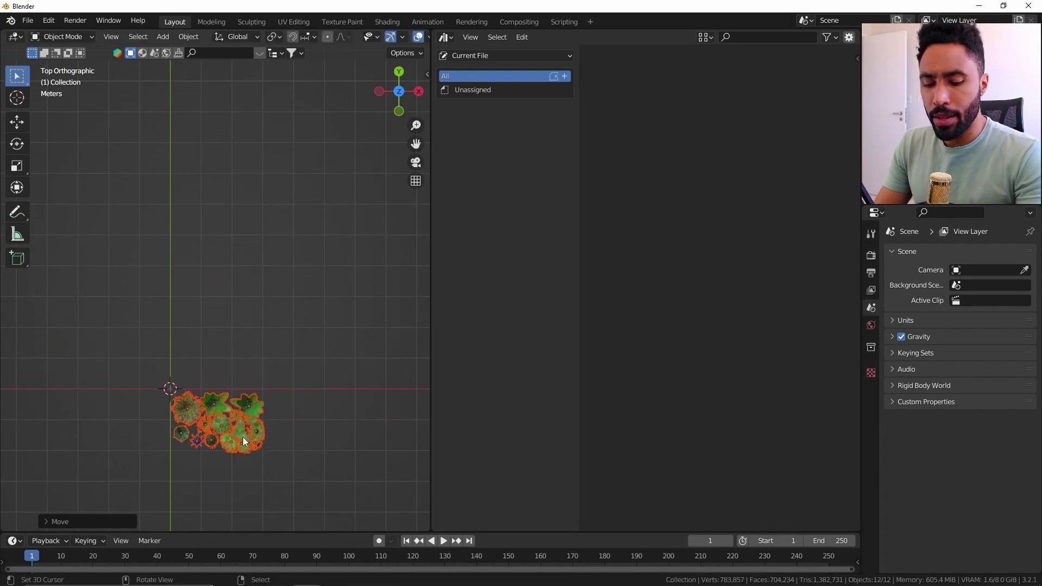
key("KP_Decimal")
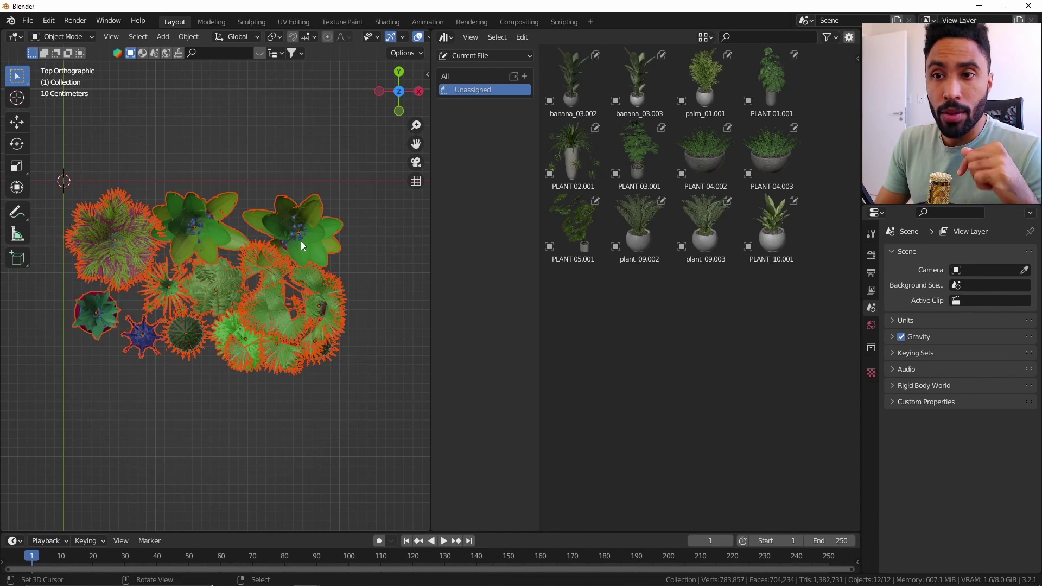
Add a new asset catalog named 'Plants'.
left_click_drag(583, 316, 745, 303)
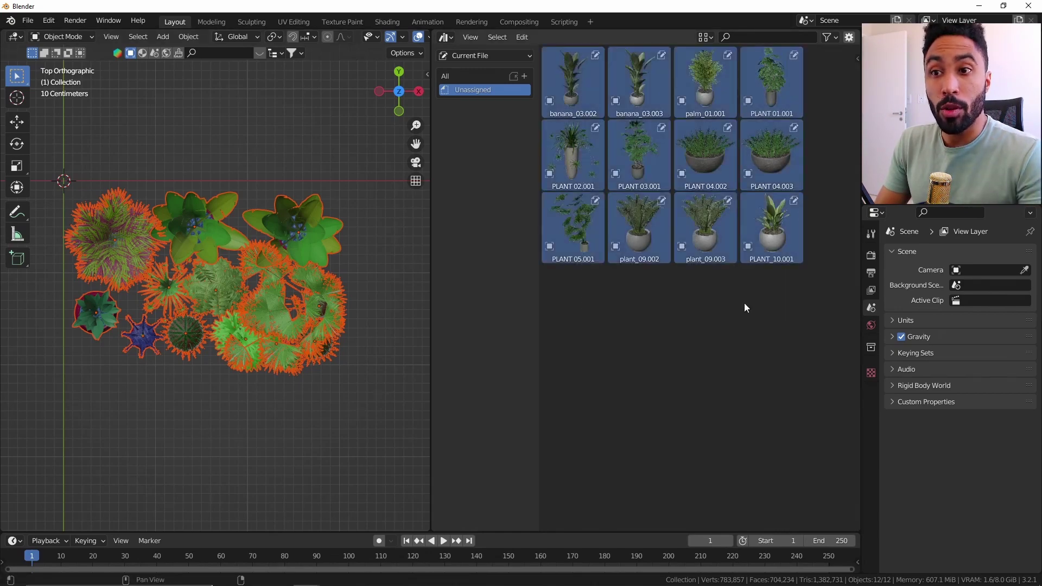
left_click(733, 340)
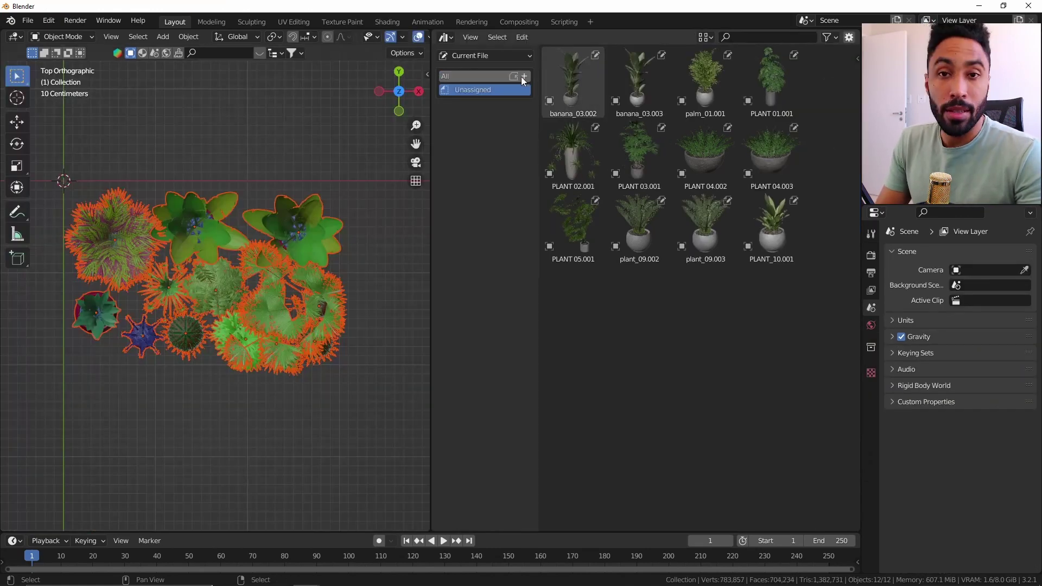
left_click(525, 77)
double_click(499, 92)
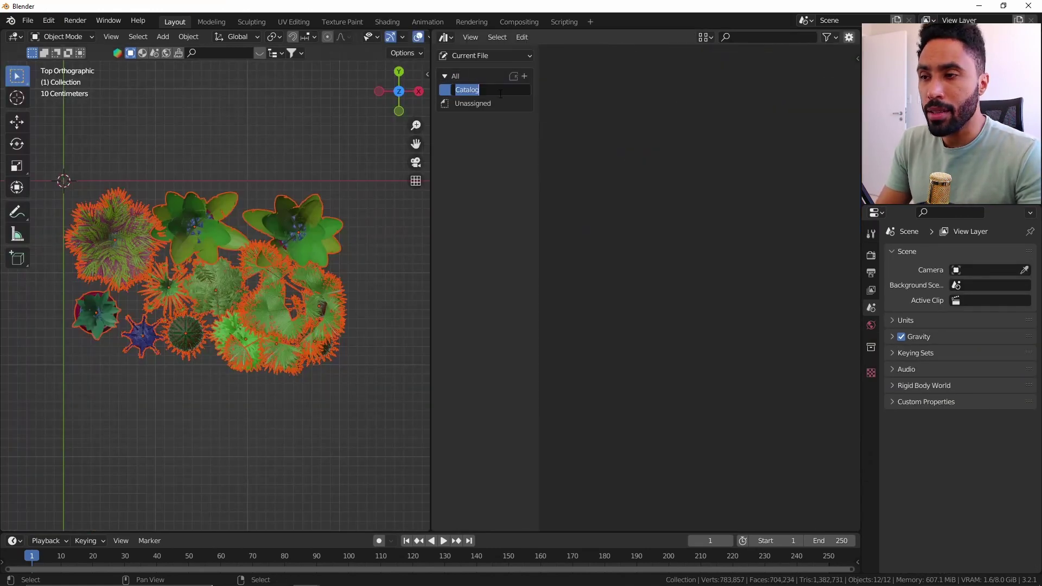
type("Plants")
key("Return")
Move all twelve Unassigned plant assets into the Plants catalog.
left_click(472, 103)
key("a")
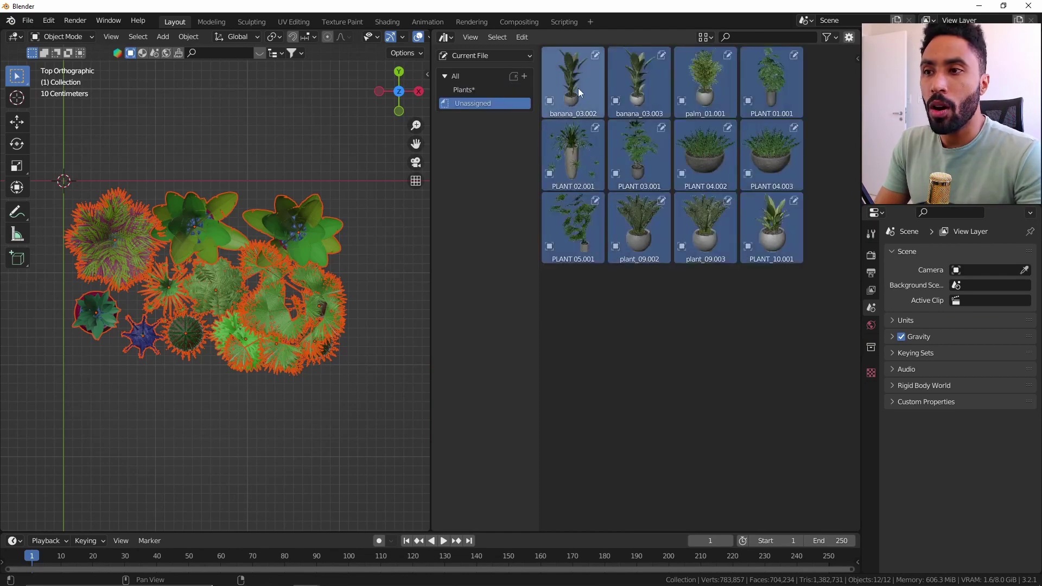
left_click_drag(578, 88, 471, 87)
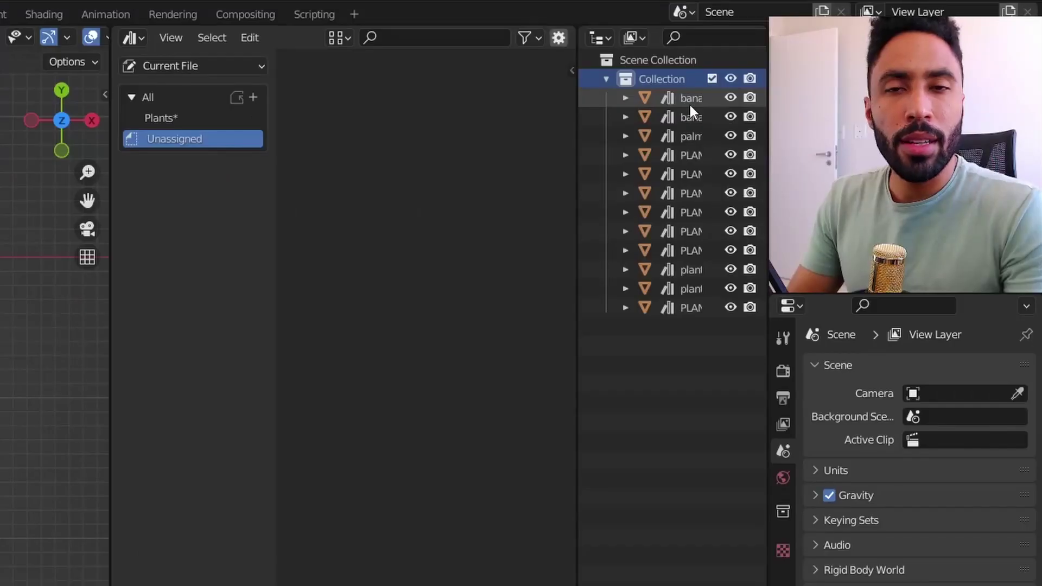
Rename the collection 'Plants interior', mark it as an asset and file it under Plants.
double_click(659, 78)
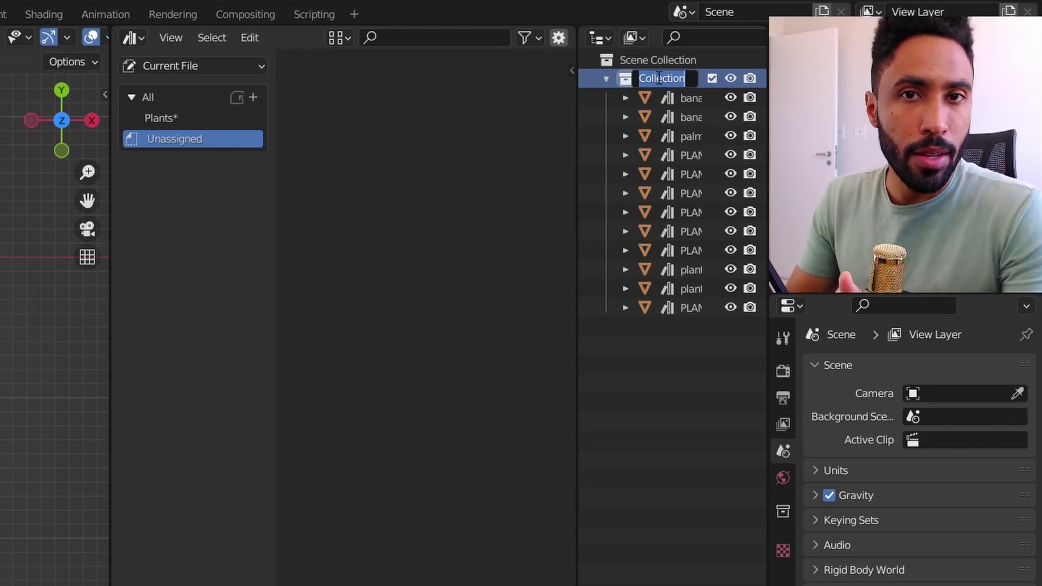
right_click(673, 79)
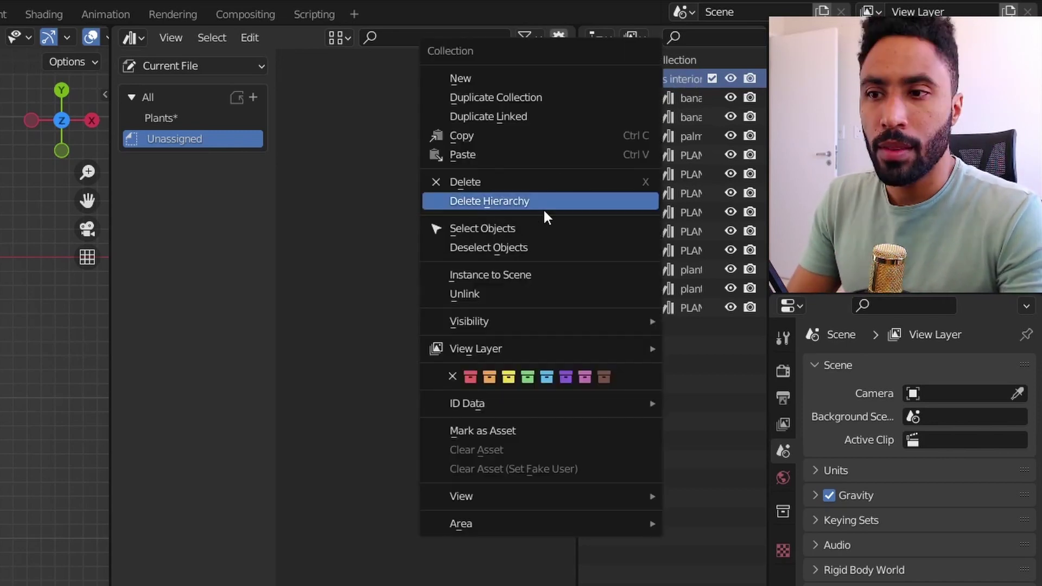
left_click(495, 433)
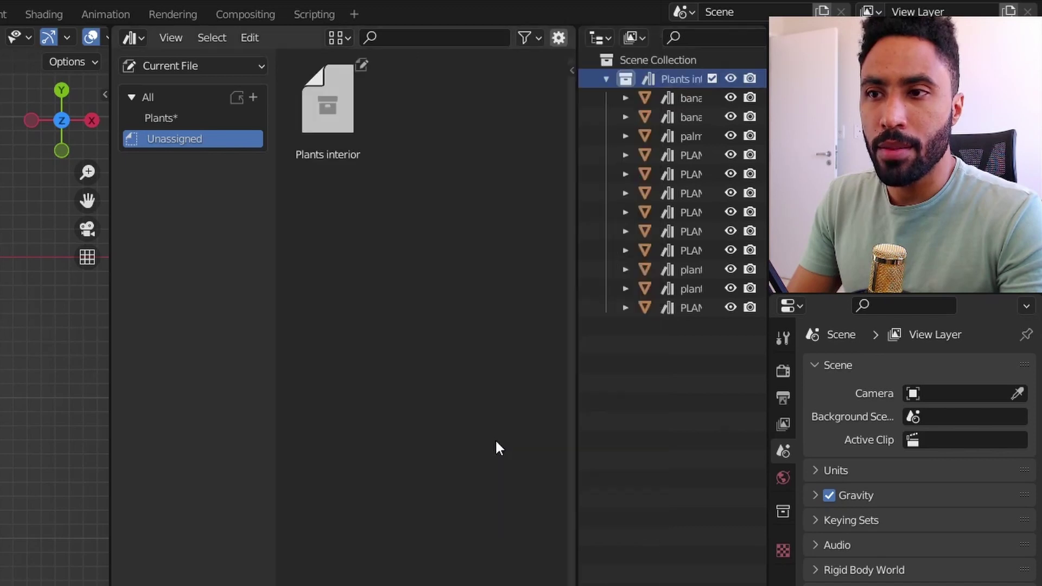
left_click_drag(346, 103, 185, 118)
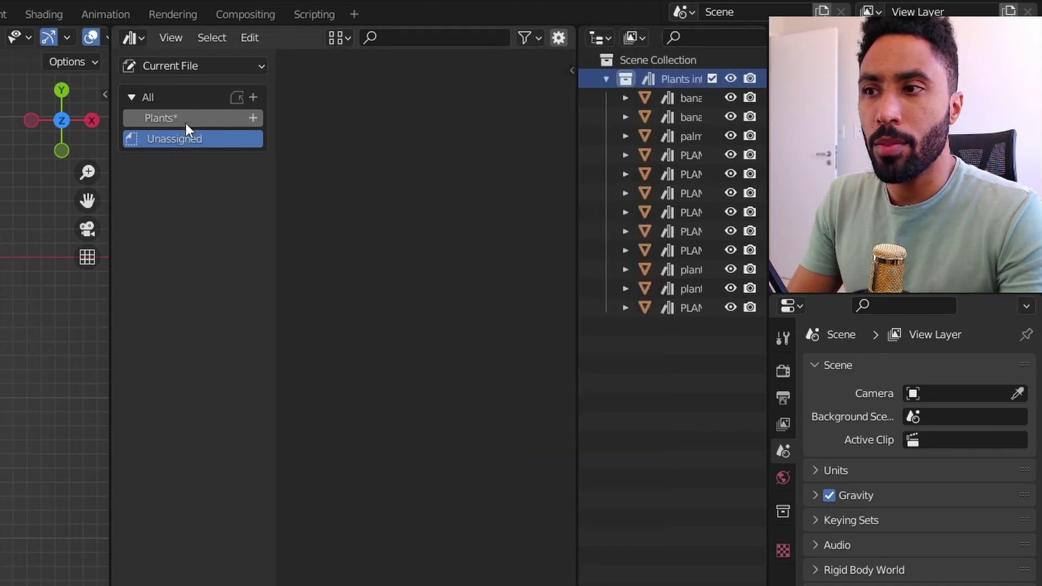
left_click(185, 120)
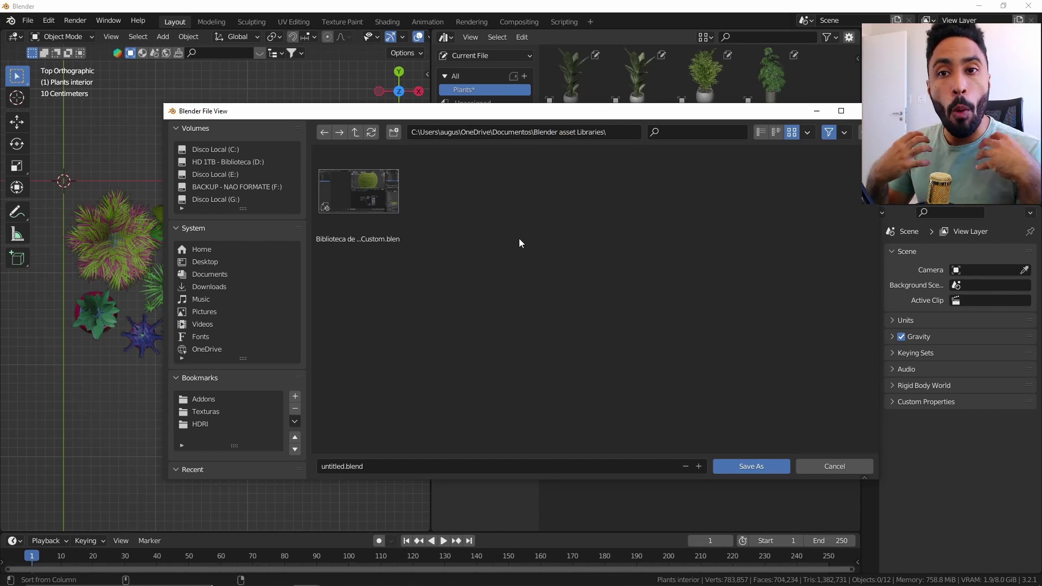
Save the file as 'Plants Library.blend' in the Blender asset Libraries folder.
left_click(394, 466)
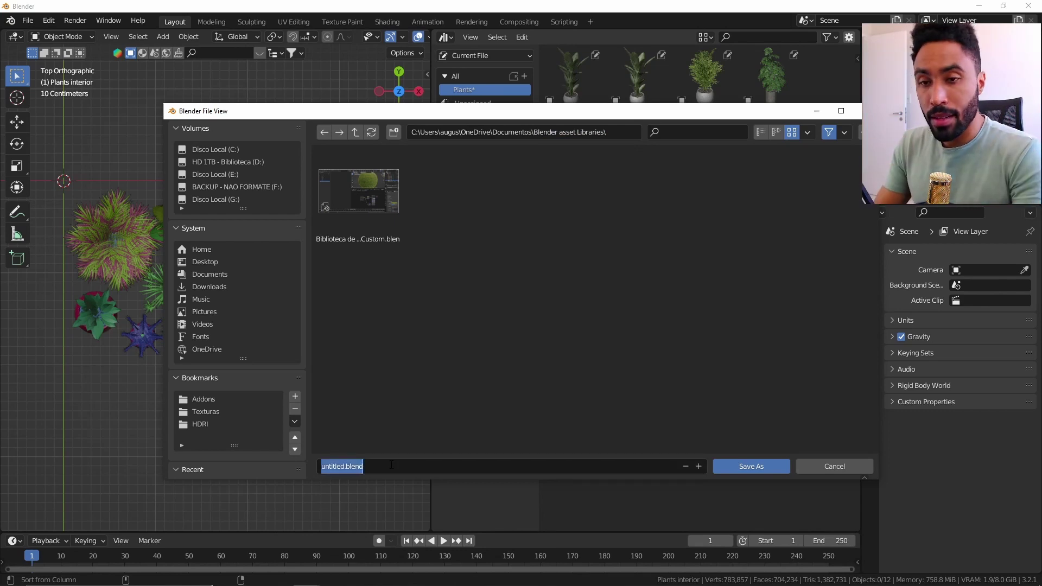
type("Plants Library")
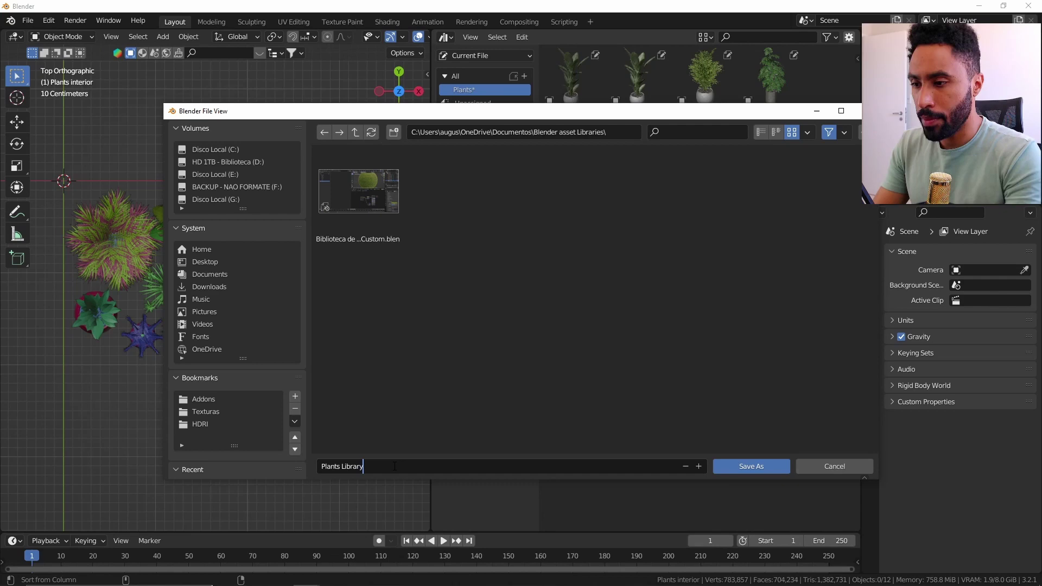
key("Return")
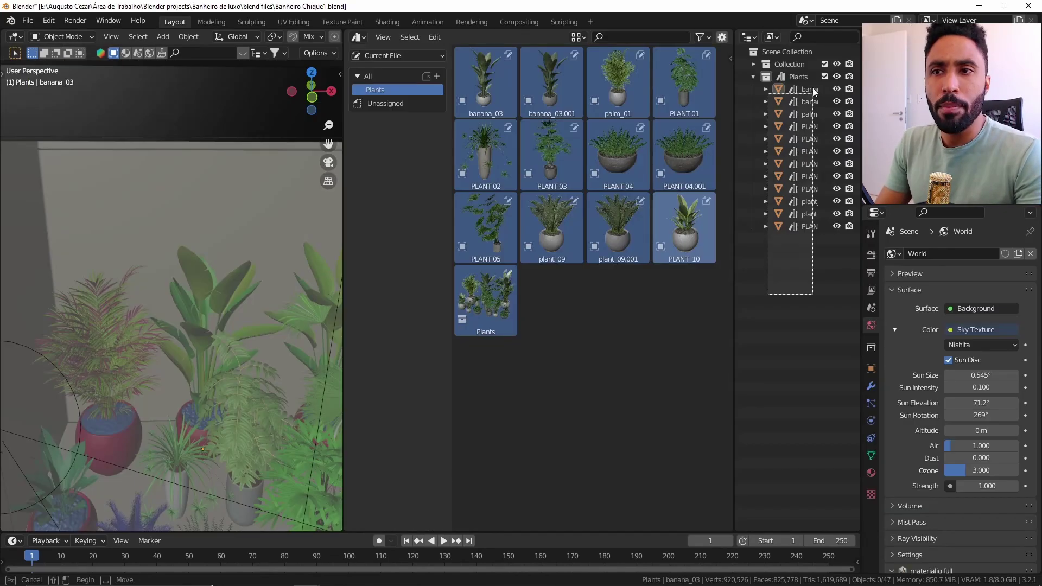
Clear asset status from the Plants collection and its plants in the bathroom file.
left_click(813, 77)
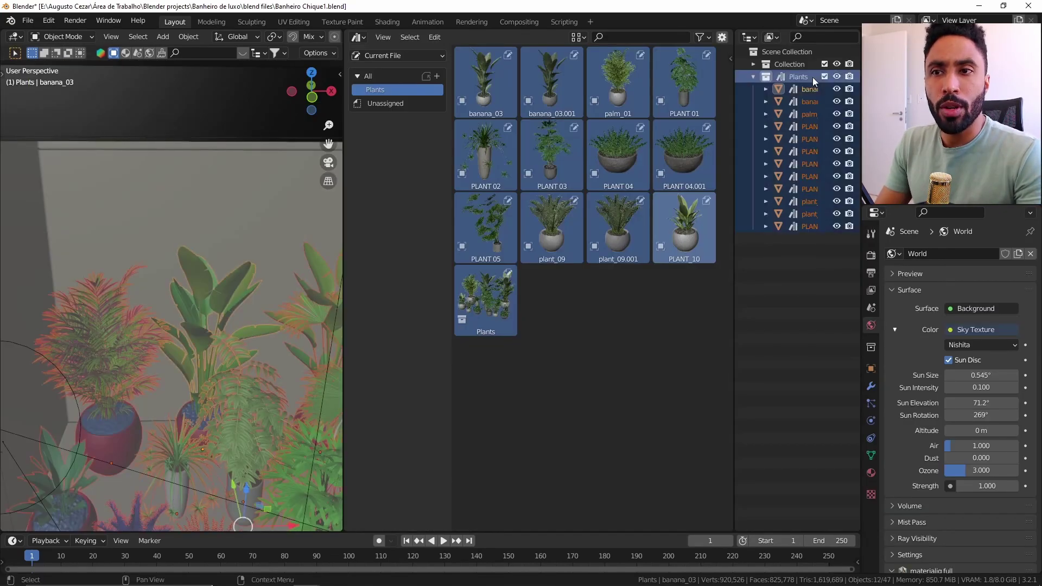
right_click(805, 224)
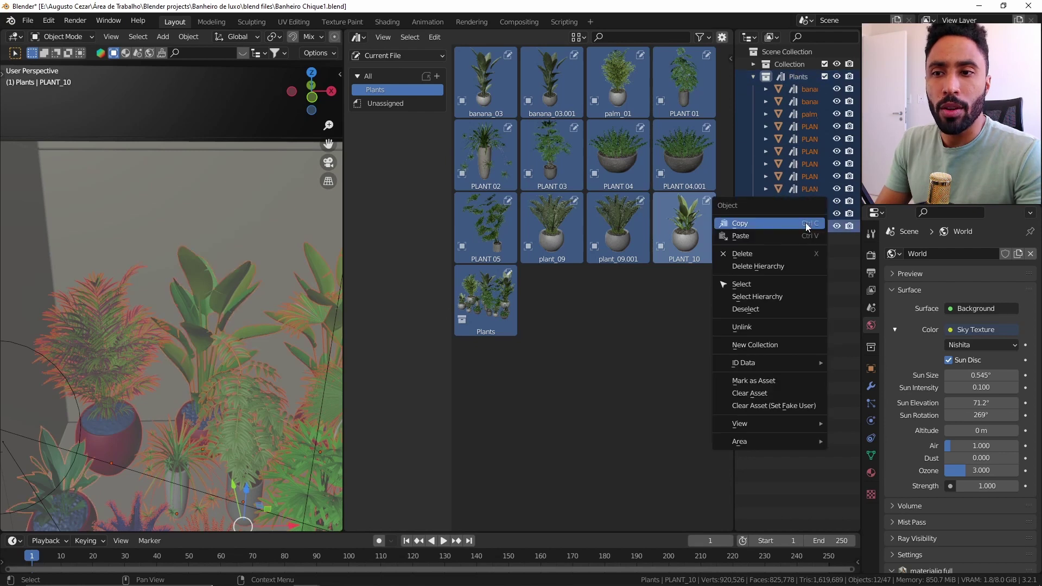
left_click(761, 394)
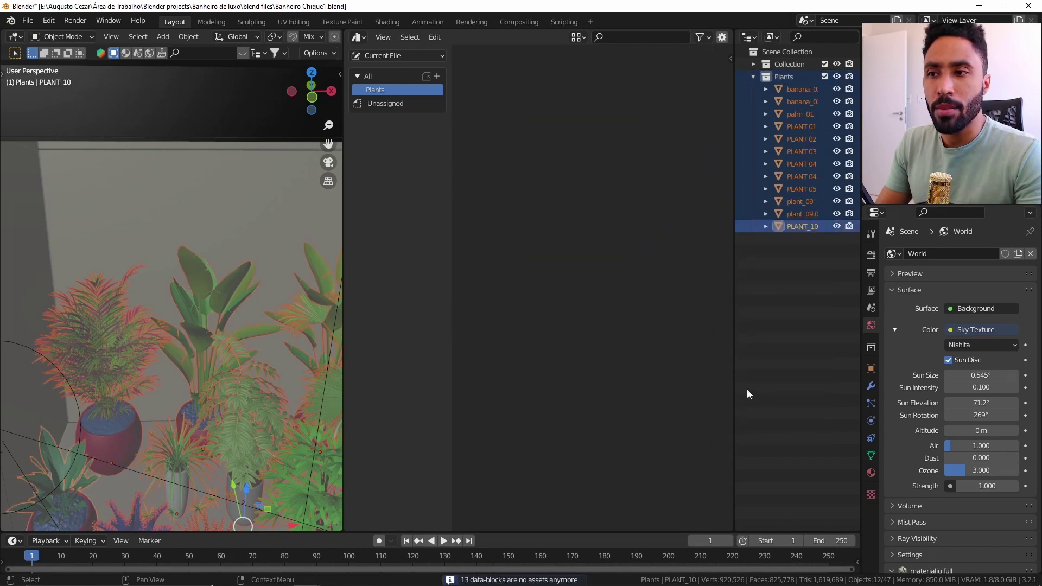
Browse the Blender asset Libraries' Plants catalog and select all its plant assets.
left_click(423, 55)
left_click(402, 104)
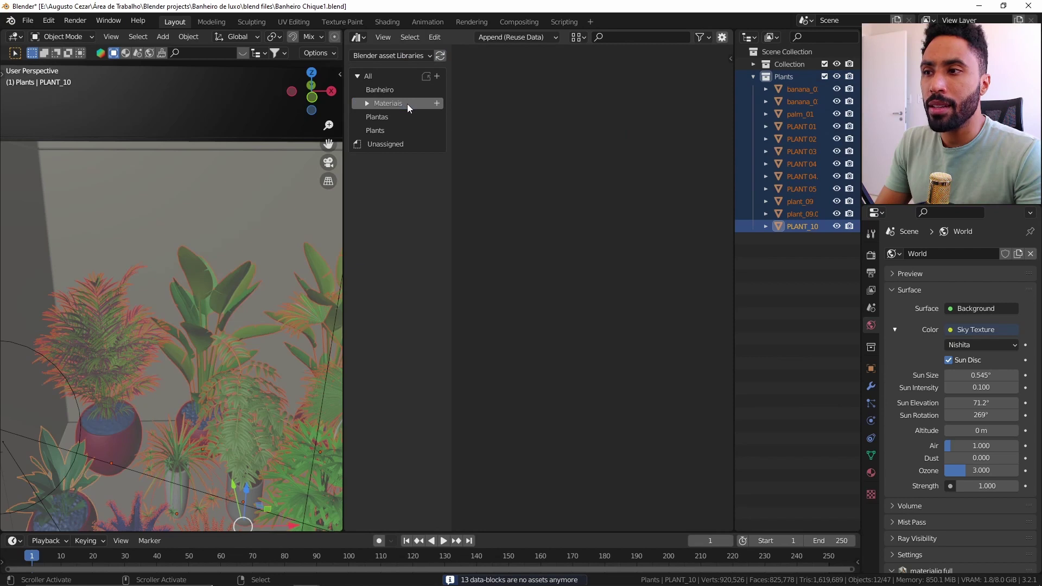
left_click(390, 131)
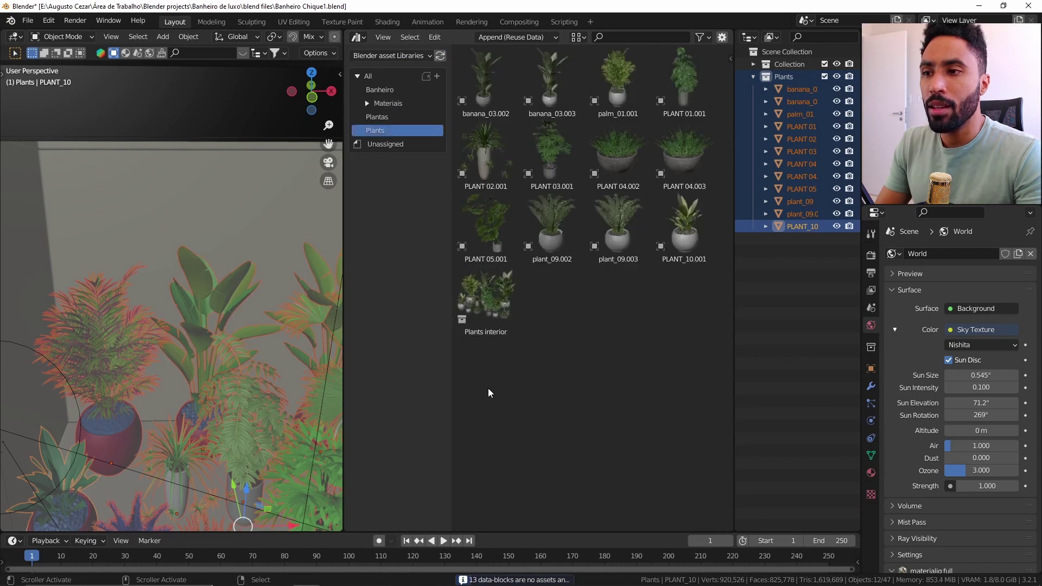
left_click_drag(483, 388, 688, 106)
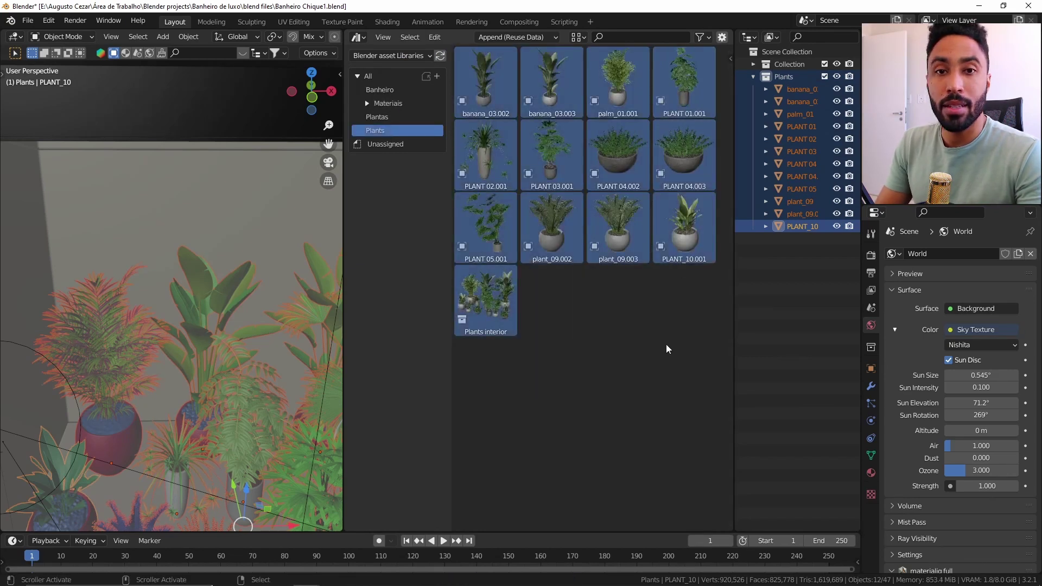